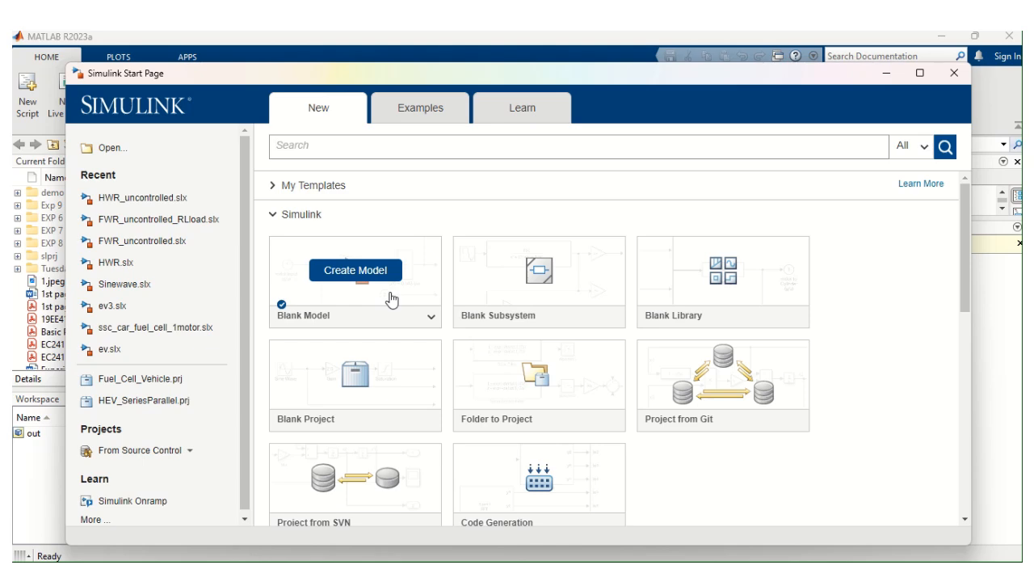
Create a blank Simulink model, enlarge its window to full screen and show the Library Browser
{"action": "left_click", "coordinate": [392, 300]}
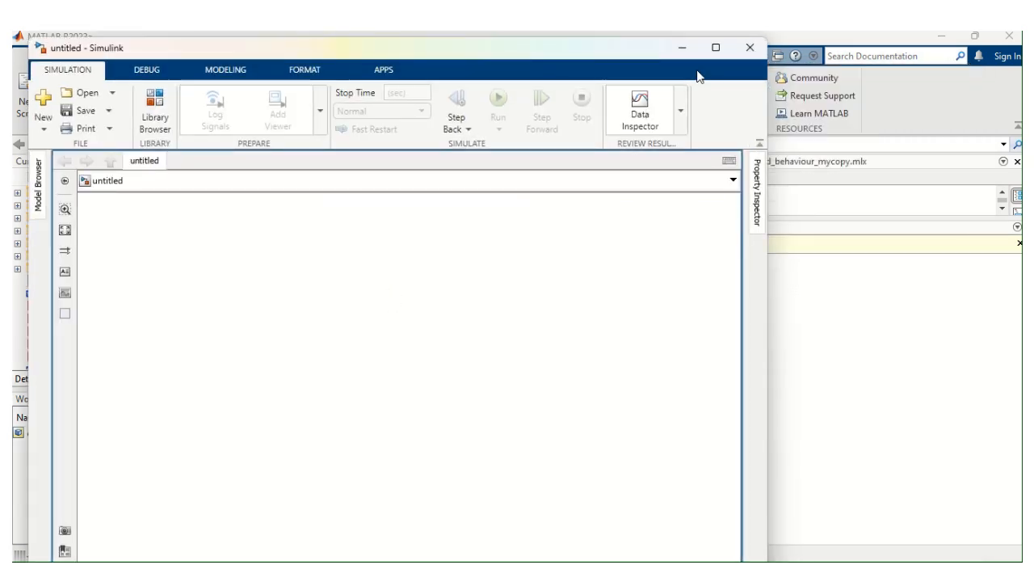
{"action": "left_click", "coordinate": [716, 47]}
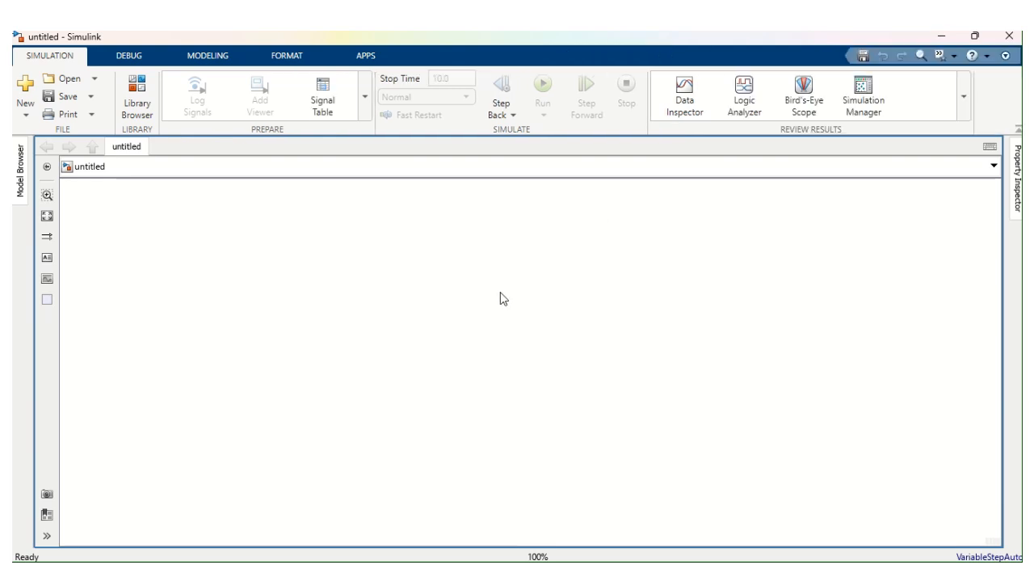
{"action": "left_click", "coordinate": [148, 108]}
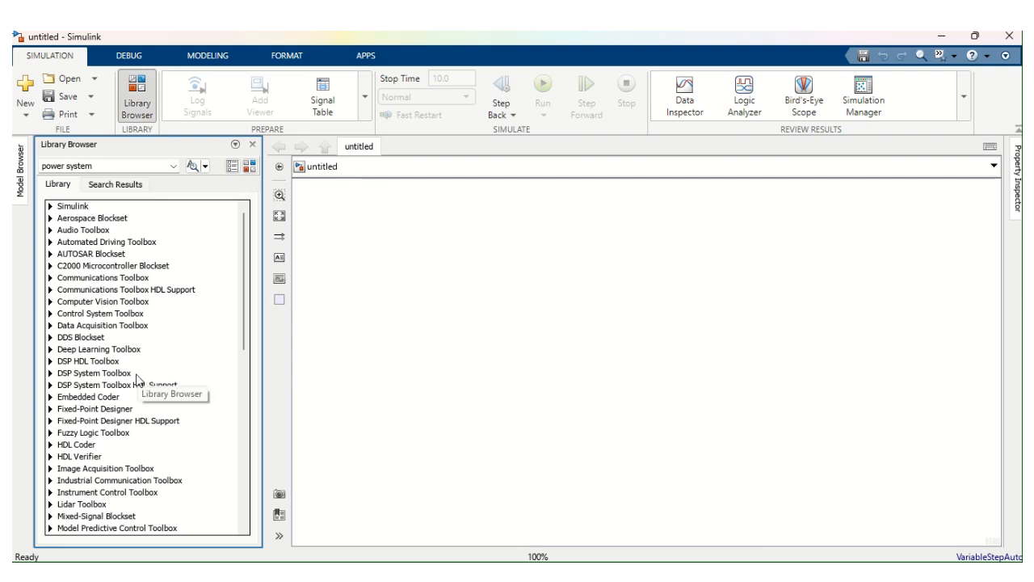
Add an AC Voltage Source block from Specialized Power Systems and place it in the left part of the canvas
{"action": "double_click", "coordinate": [553, 331]}
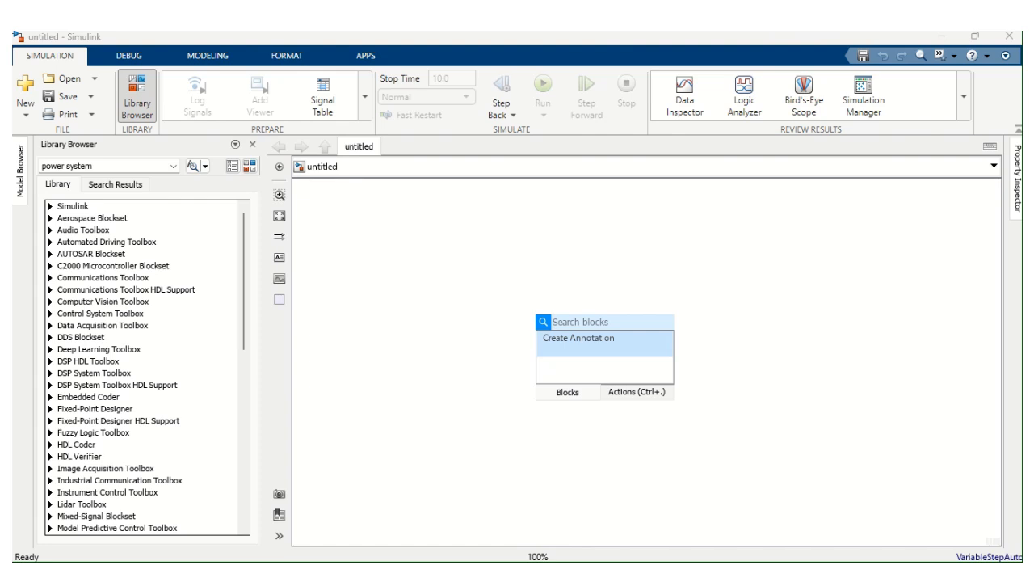
{"action": "type", "text": "Ac"}
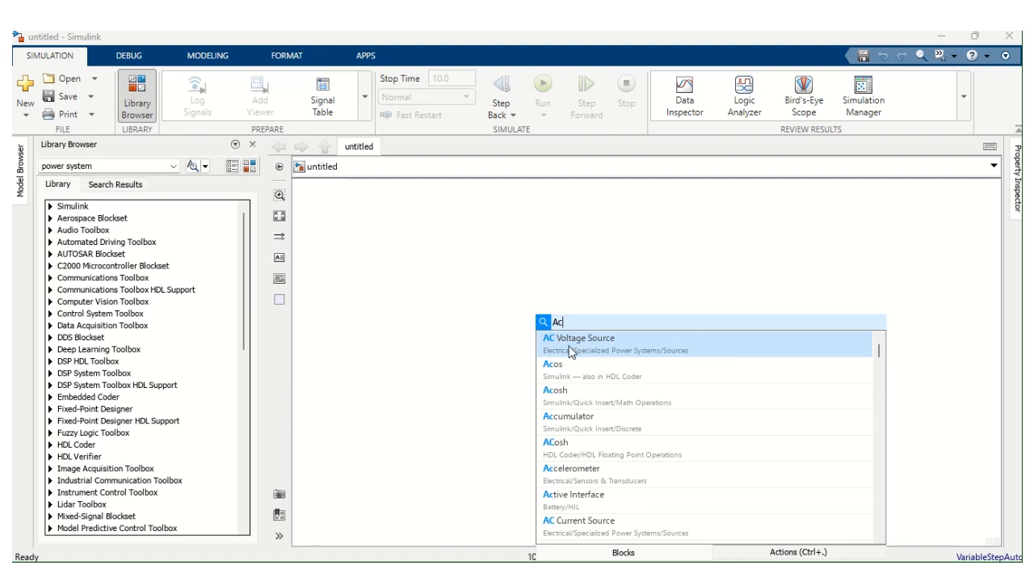
{"action": "left_click", "coordinate": [569, 351]}
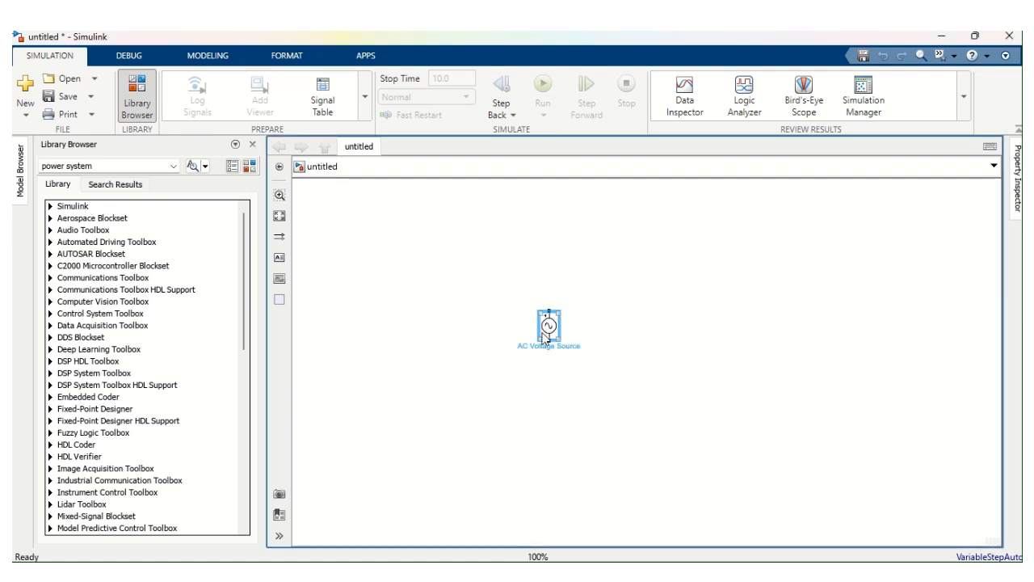
{"action": "left_click_drag", "start_coordinate": [543, 338], "coordinate": [474, 368]}
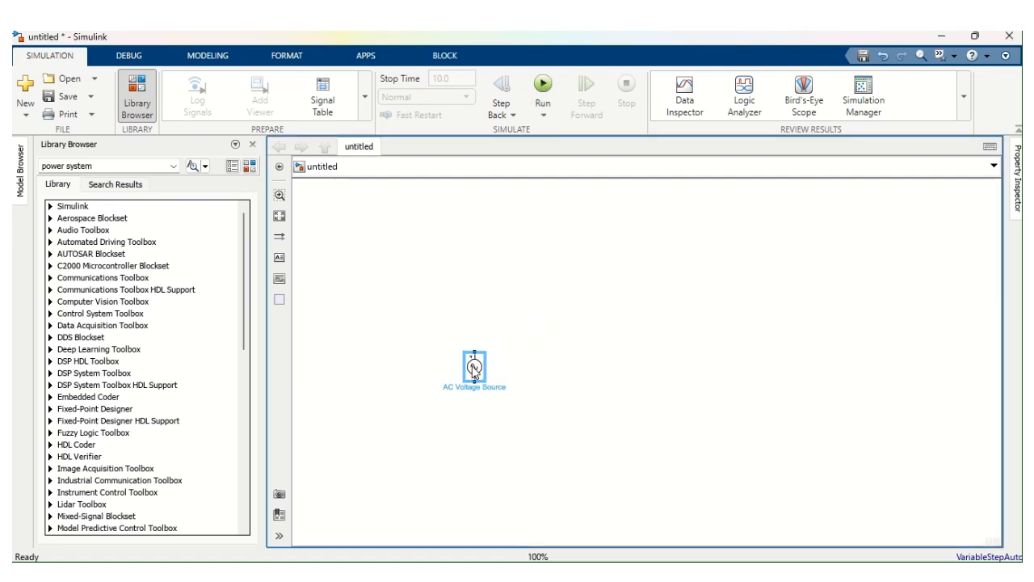
Add a Thyristor block from Specialized Power Systems/Power Electronics above and to the right of the AC Voltage Source
{"action": "double_click", "coordinate": [571, 307]}
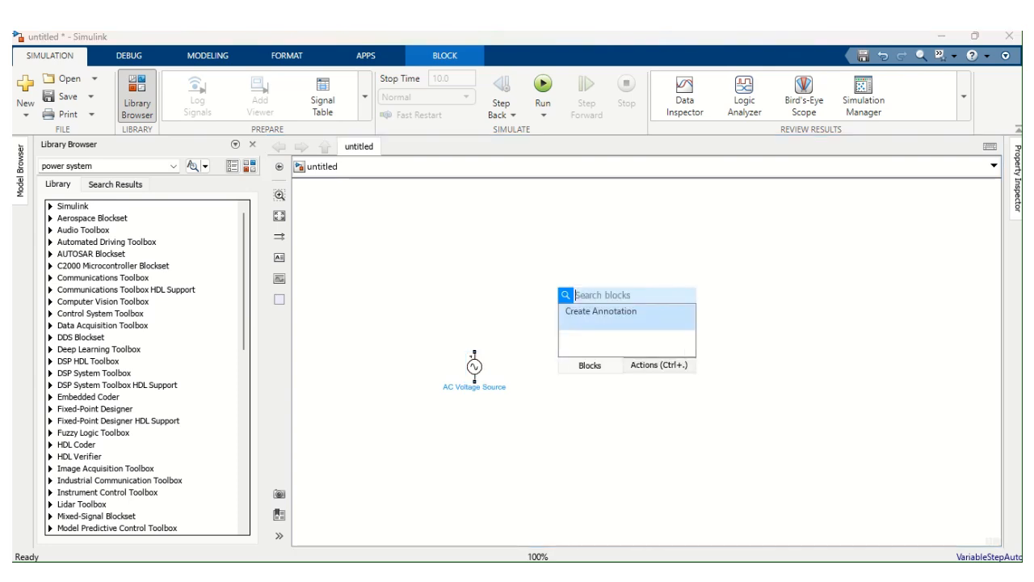
{"action": "type", "text": "thy"}
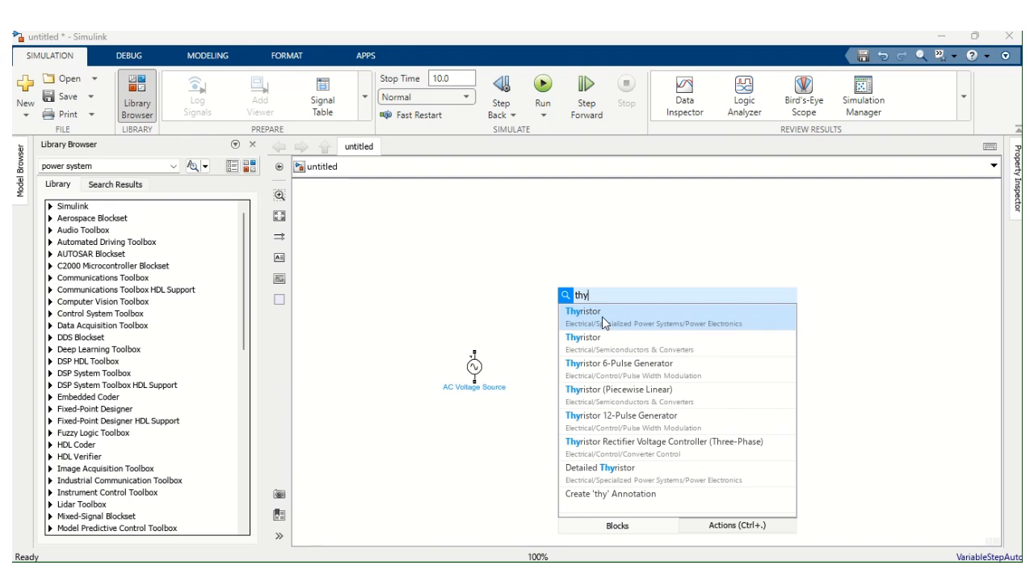
{"action": "left_click", "coordinate": [601, 316]}
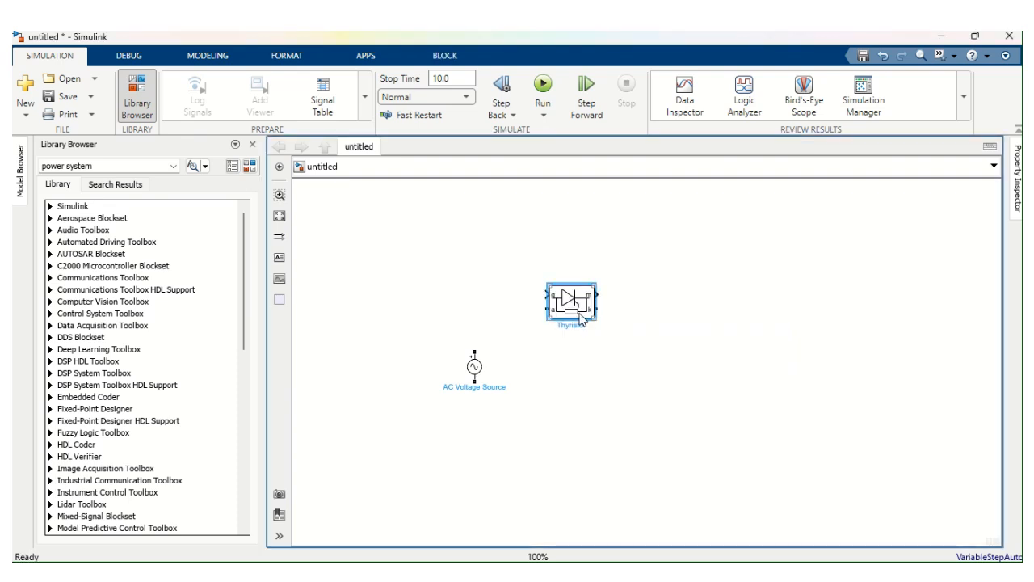
Add a Series RLC Branch block to the right of the thyristor and rotate it to stand vertically
{"action": "left_click", "coordinate": [670, 349]}
{"action": "double_click", "coordinate": [671, 349]}
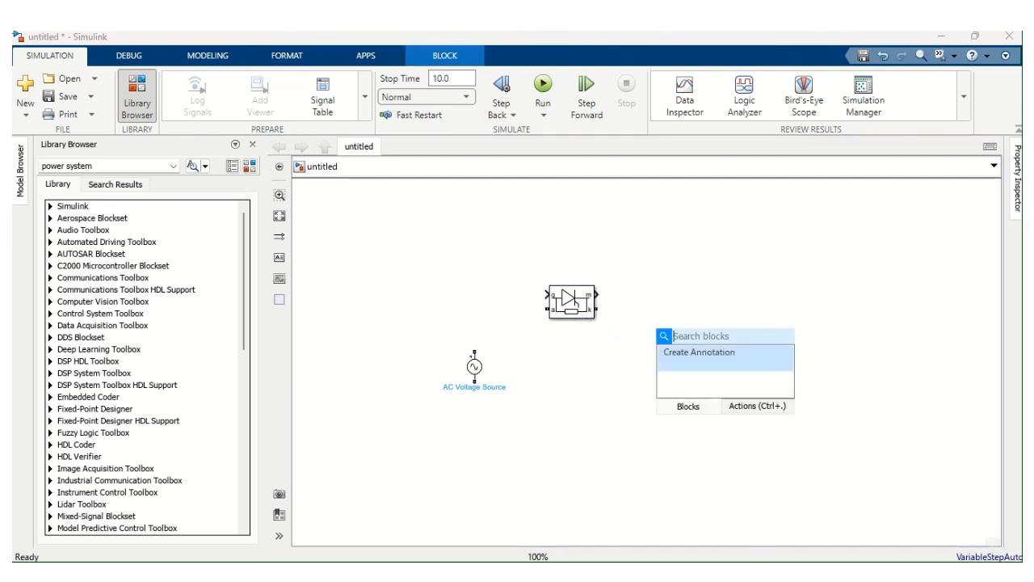
{"action": "type", "text": "series"}
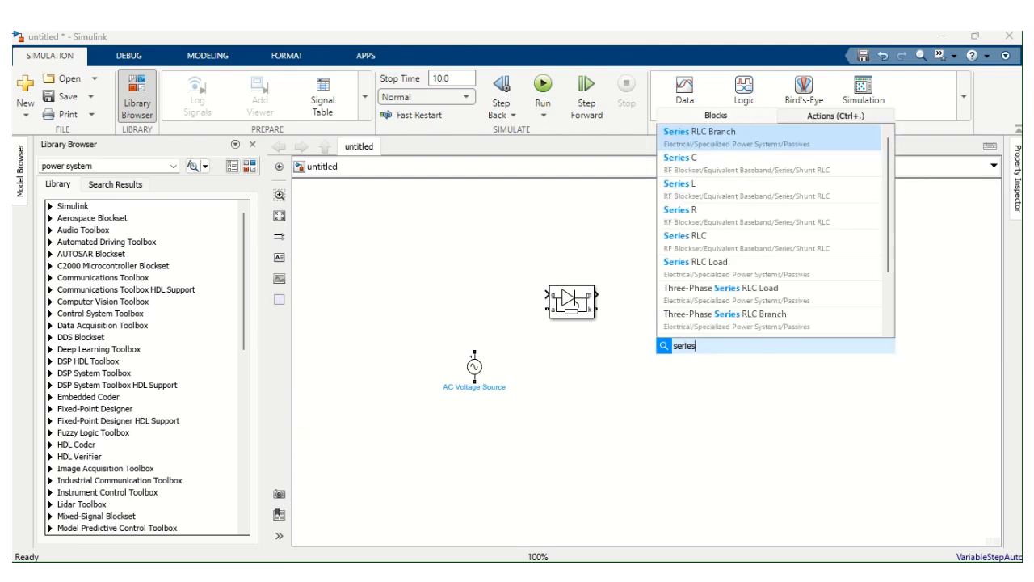
{"action": "left_click", "coordinate": [718, 137]}
{"action": "left_click", "coordinate": [682, 356]}
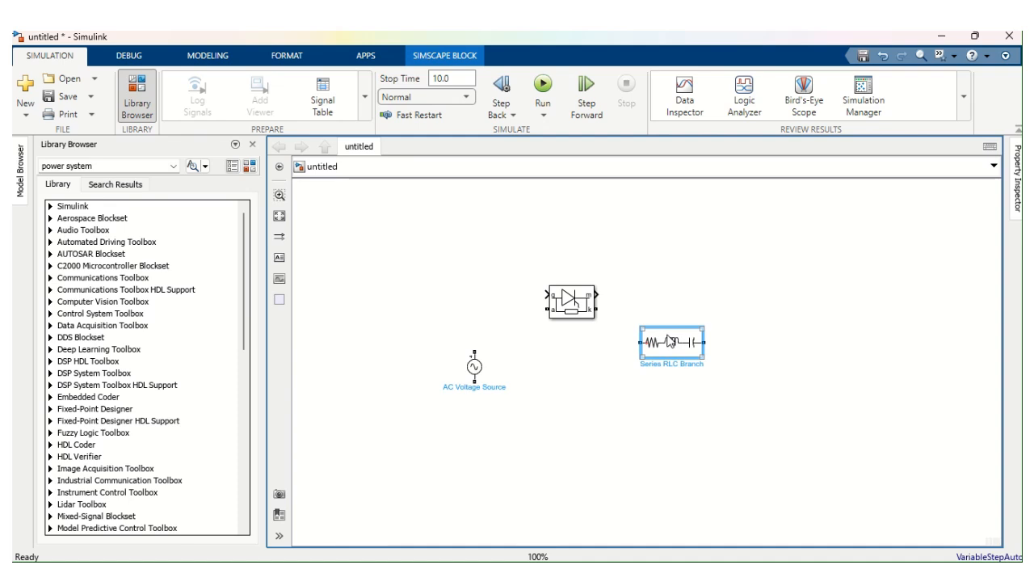
{"action": "key", "text": "ctrl+r"}
Set the Series RLC Branch's branch type to R and move the block slightly lower on the canvas
{"action": "double_click", "coordinate": [671, 353]}
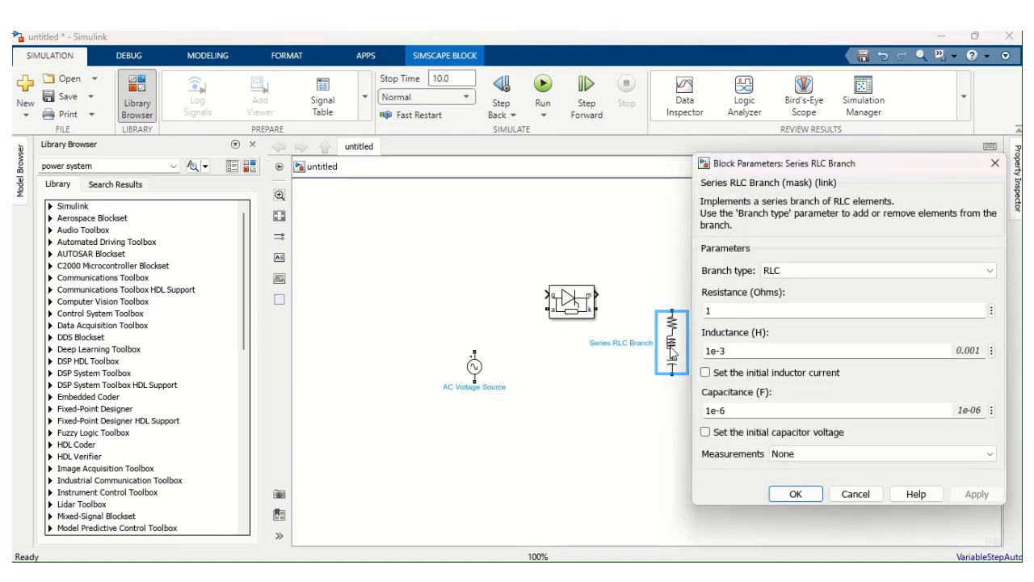
{"action": "left_click", "coordinate": [871, 274]}
{"action": "left_click", "coordinate": [867, 297]}
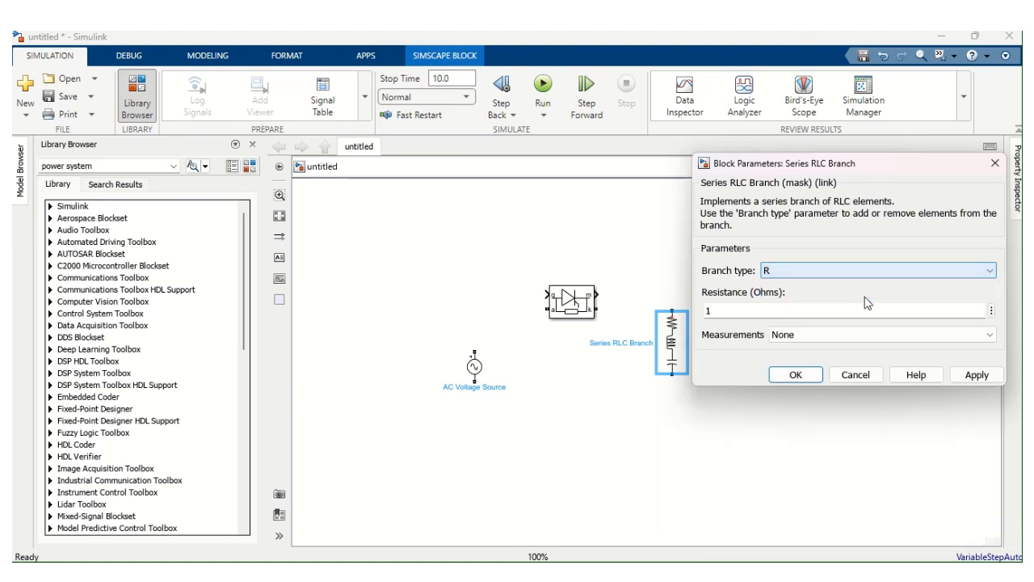
{"action": "left_click", "coordinate": [796, 376]}
{"action": "left_click_drag", "start_coordinate": [671, 348], "coordinate": [679, 370]}
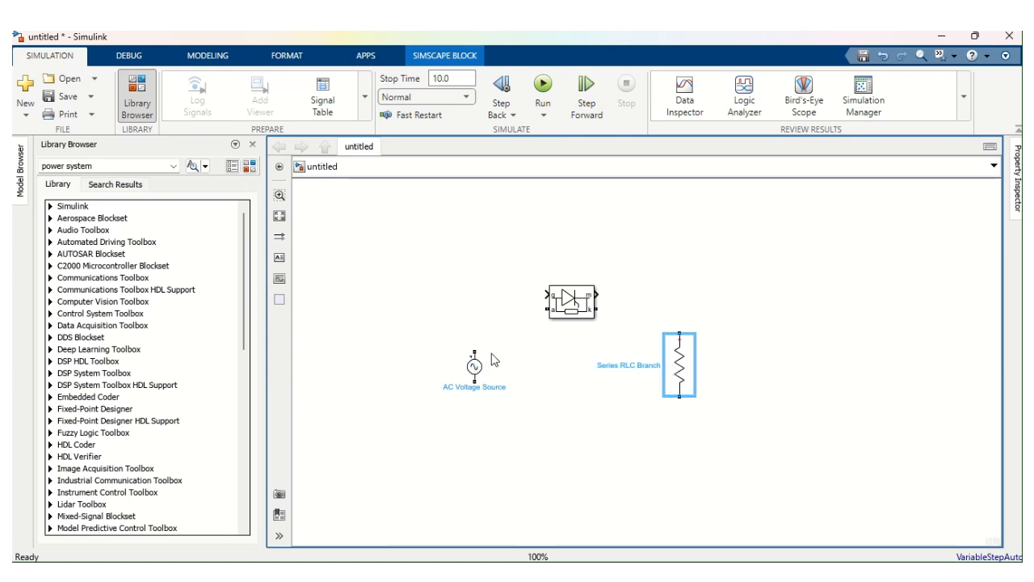
Wire the AC source through the thyristor's anode and cathode to the resistor, and connect the resistor's lower end back to the source
{"action": "left_click_drag", "start_coordinate": [474, 352], "coordinate": [680, 332]}
{"action": "left_click", "coordinate": [679, 367]}
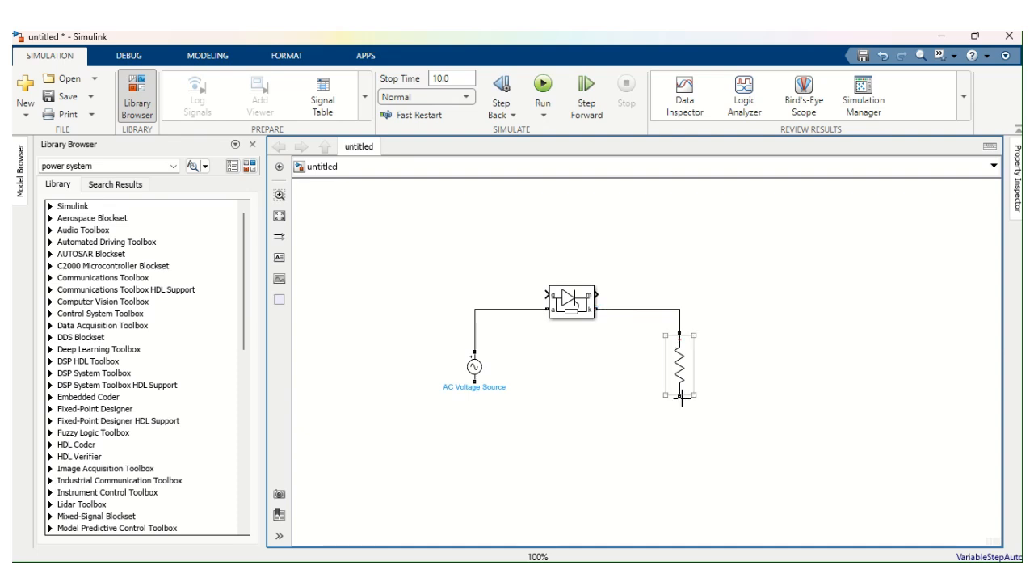
{"action": "left_click_drag", "start_coordinate": [677, 395], "coordinate": [474, 386]}
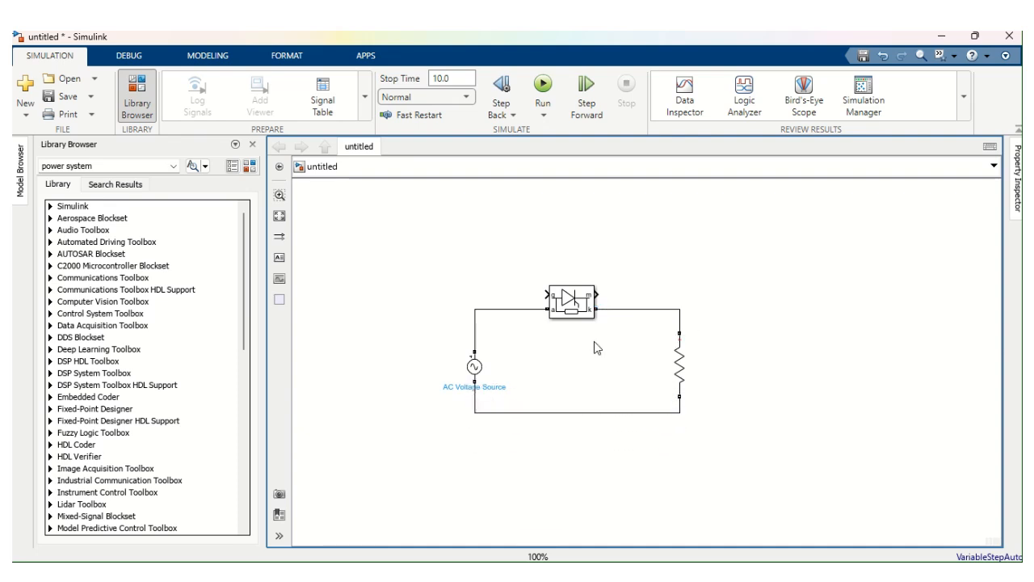
Turn off the measurement port in the Thyristor block's parameters
{"action": "left_click", "coordinate": [580, 312]}
{"action": "double_click", "coordinate": [579, 309]}
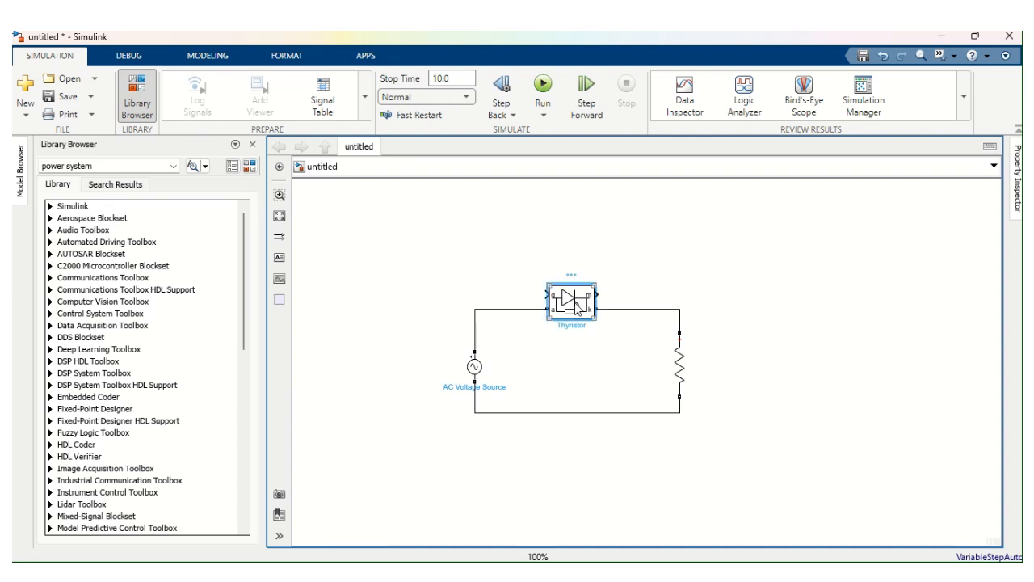
{"action": "scroll", "coordinate": [701, 327], "scroll_direction": "down", "scroll_amount": 3}
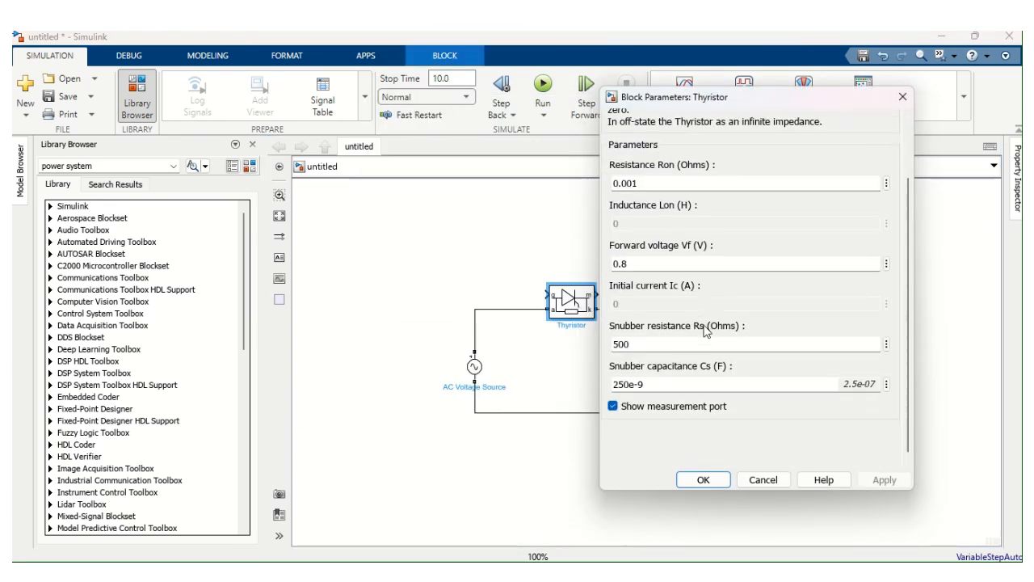
{"action": "left_click", "coordinate": [613, 407]}
{"action": "left_click", "coordinate": [878, 482]}
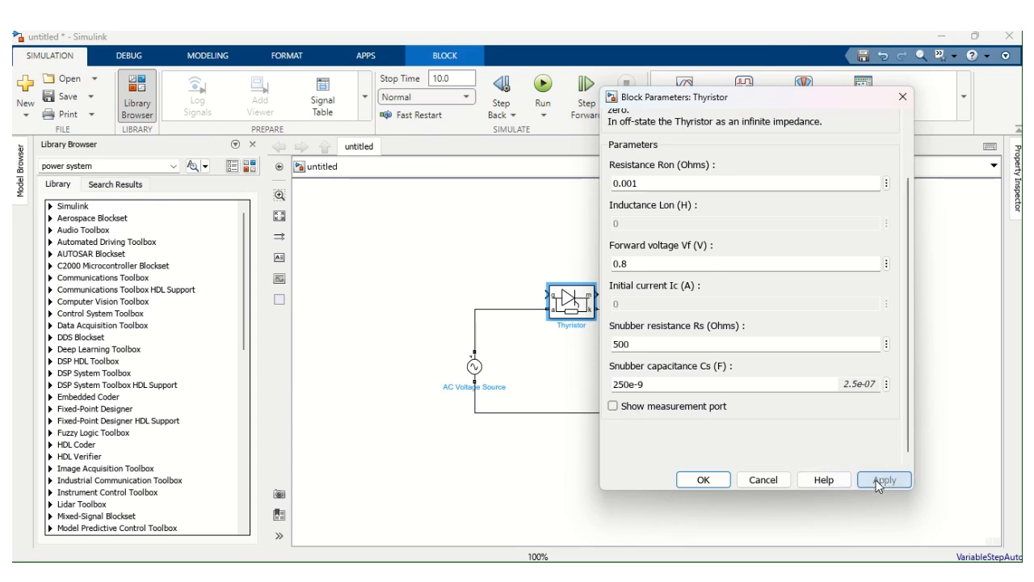
{"action": "left_click", "coordinate": [715, 485]}
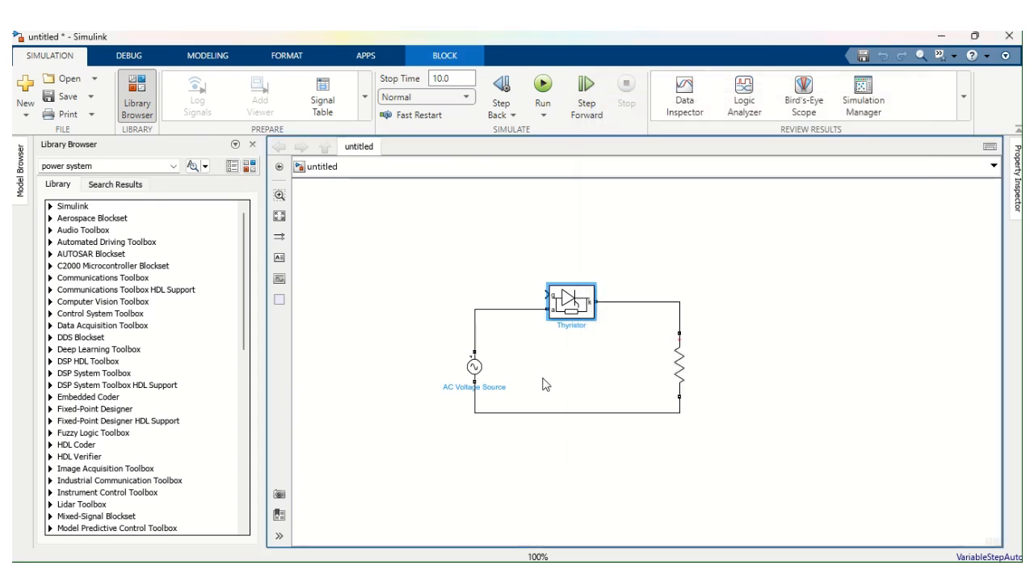
Set the AC Voltage Source's frequency to 50 Hz
{"action": "left_click", "coordinate": [476, 367]}
{"action": "double_click", "coordinate": [474, 369]}
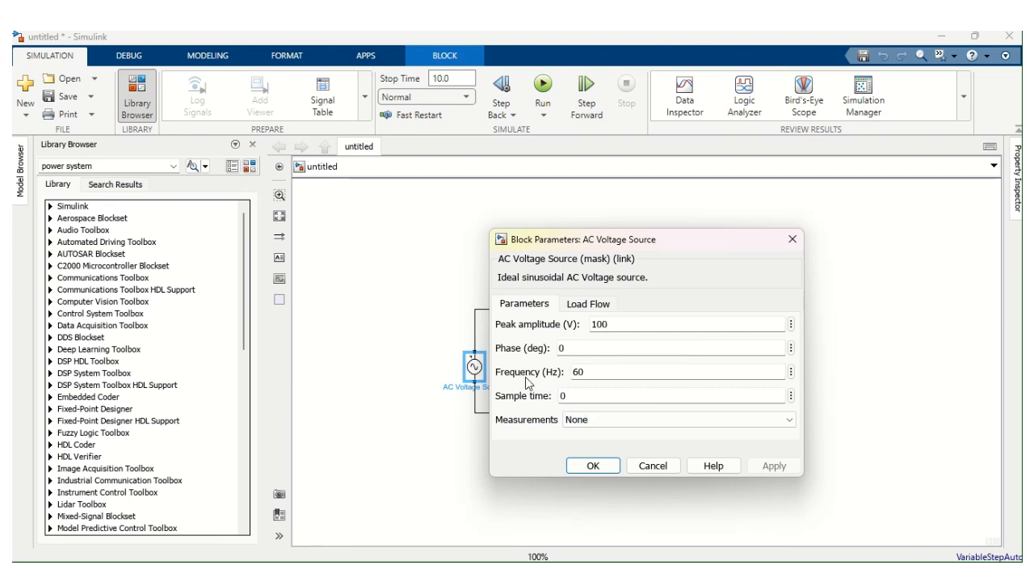
{"action": "double_click", "coordinate": [584, 371]}
{"action": "type", "text": "50"}
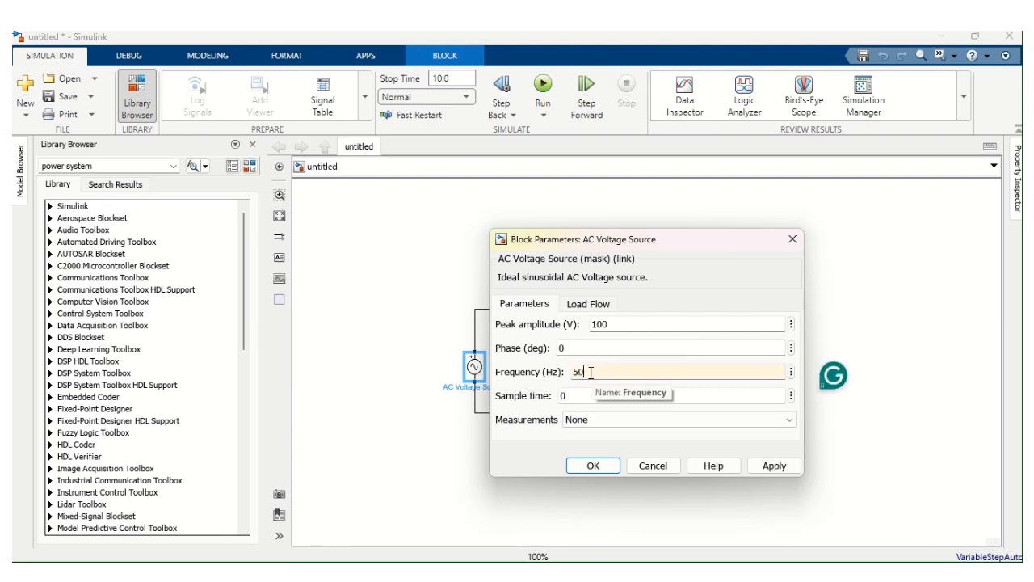
{"action": "left_click", "coordinate": [589, 467]}
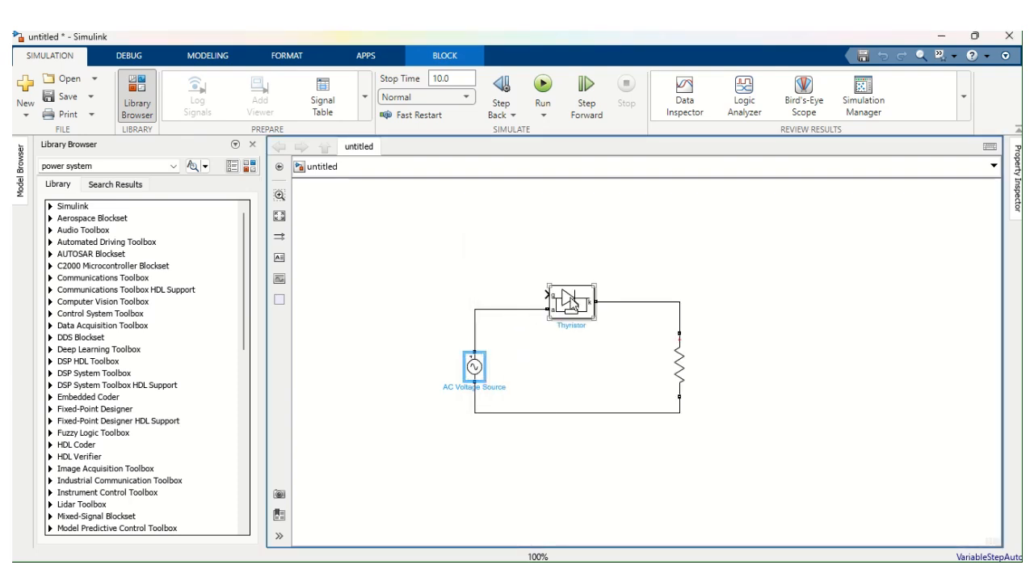
Add a Pulse Generator block from Simulink/Sources above the AC source and connect its output to the thyristor's gate
{"action": "left_click", "coordinate": [396, 294]}
{"action": "double_click", "coordinate": [397, 294]}
{"action": "type", "text": "p"}
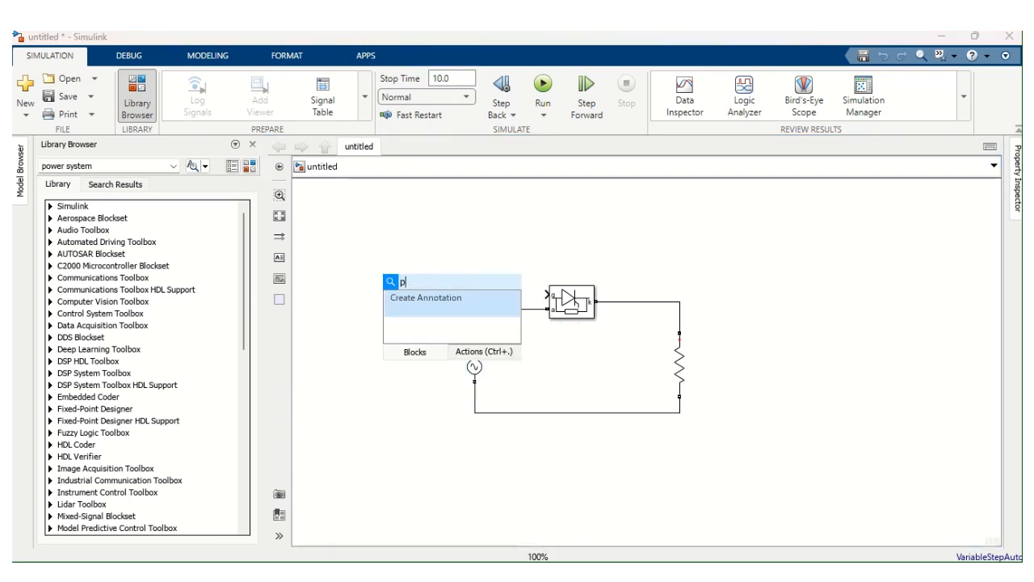
{"action": "type", "text": "ulse"}
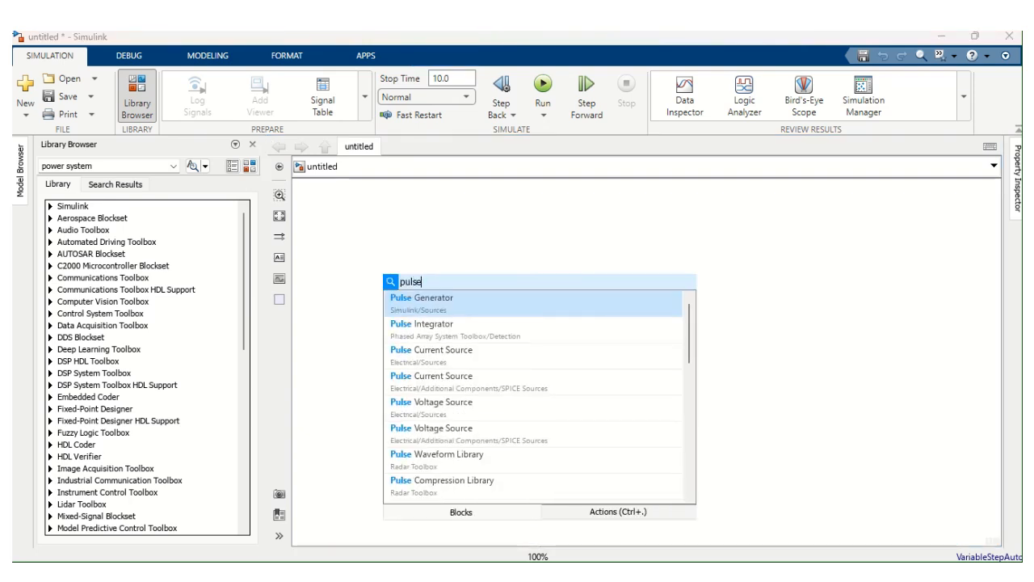
{"action": "left_click", "coordinate": [410, 307]}
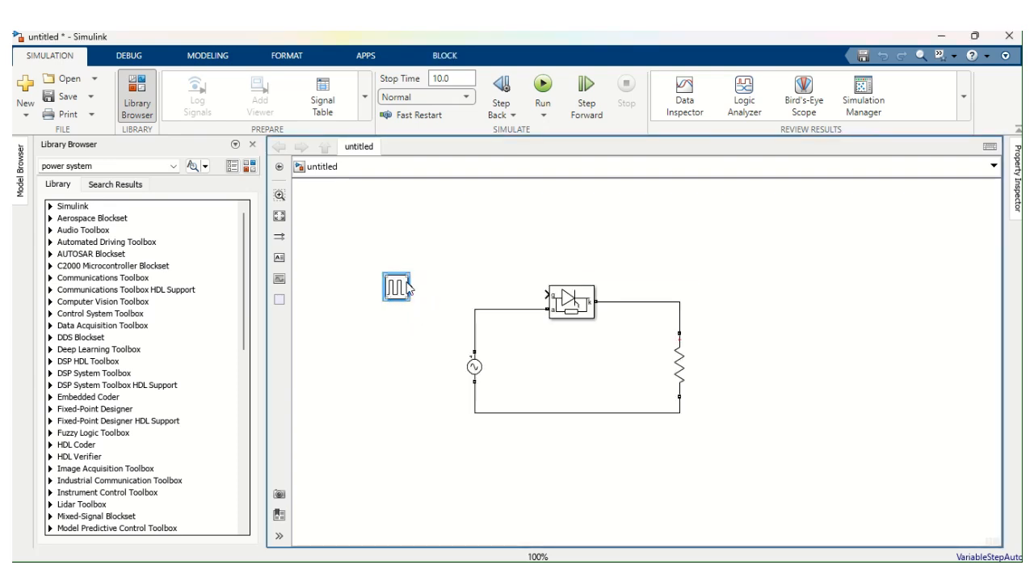
{"action": "mouse_move", "coordinate": [403, 291]}
{"action": "left_mouse_down"}
{"action": "mouse_move", "coordinate": [470, 274]}
{"action": "mouse_move", "coordinate": [544, 293]}
{"action": "left_mouse_up"}
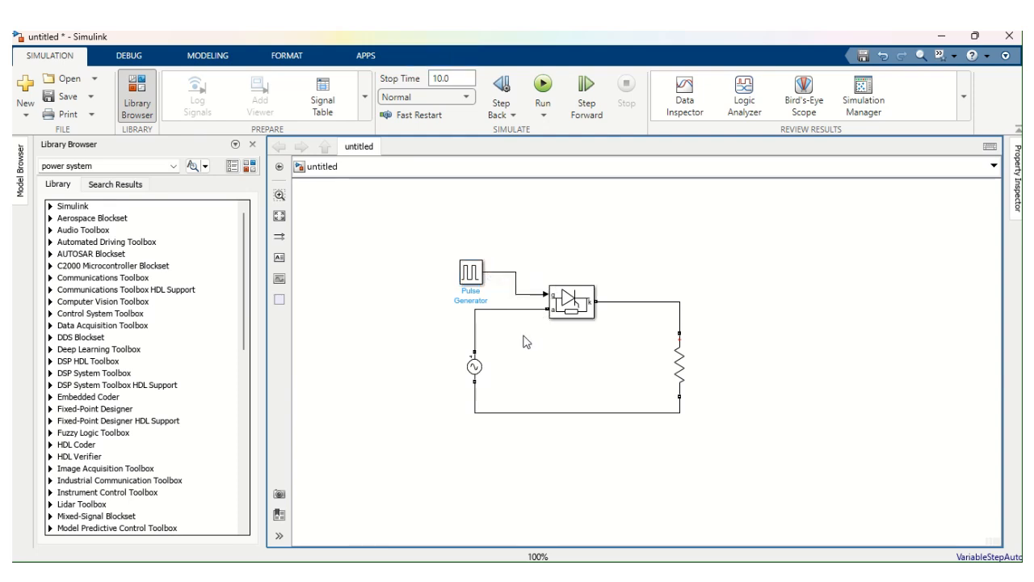
Set the Pulse Generator's period to 0.02 s and its pulse width to 10% of the period
{"action": "left_click", "coordinate": [471, 275]}
{"action": "double_click", "coordinate": [473, 275]}
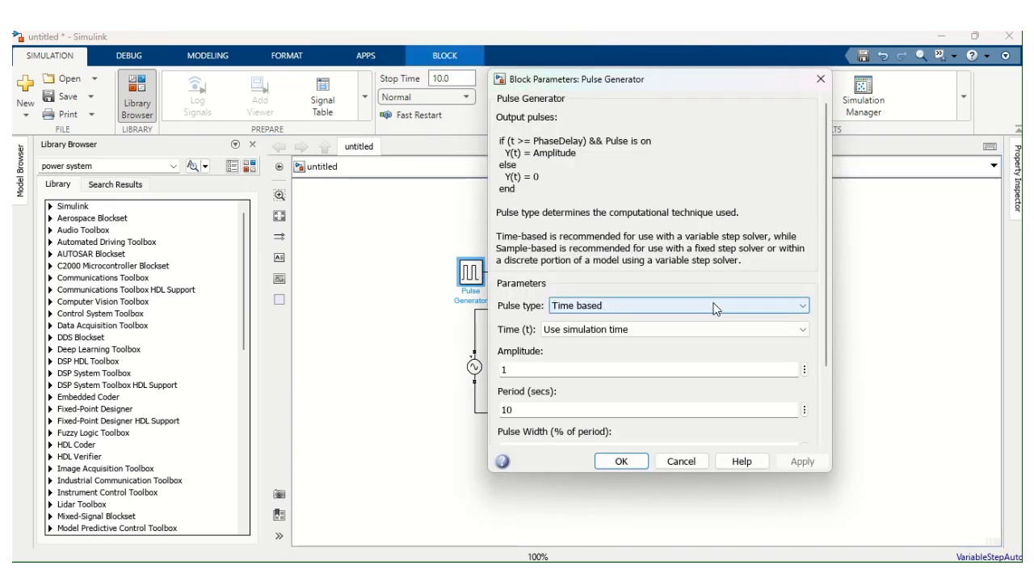
{"action": "left_click_drag", "start_coordinate": [826, 236], "coordinate": [832, 308]}
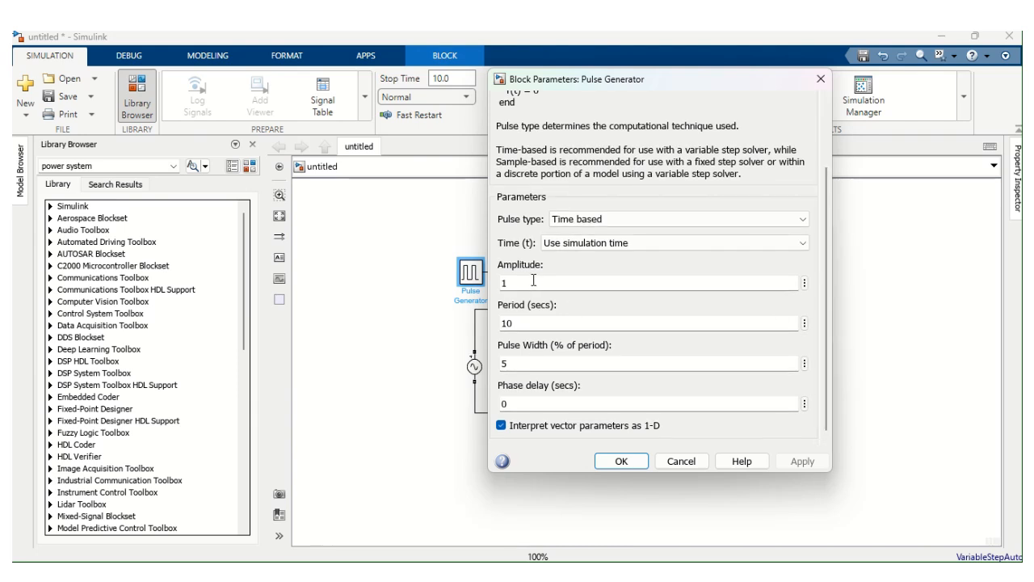
{"action": "double_click", "coordinate": [518, 323]}
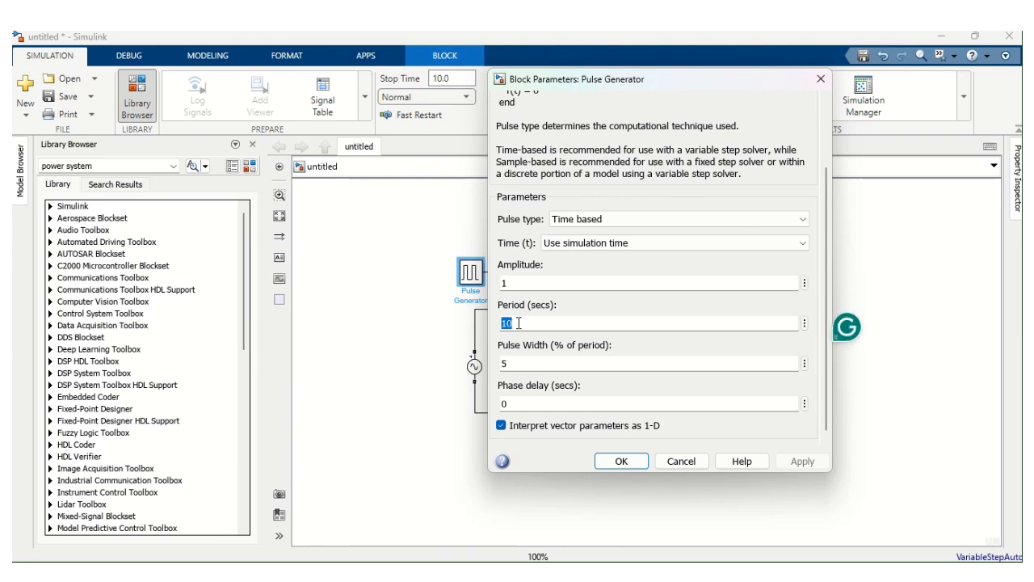
{"action": "type", "text": "0.02"}
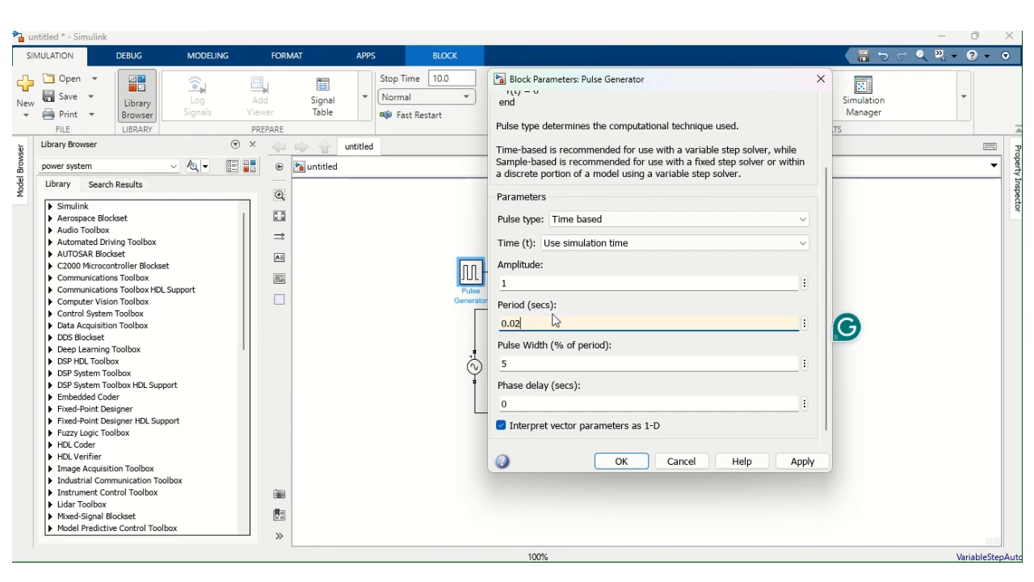
{"action": "double_click", "coordinate": [504, 364]}
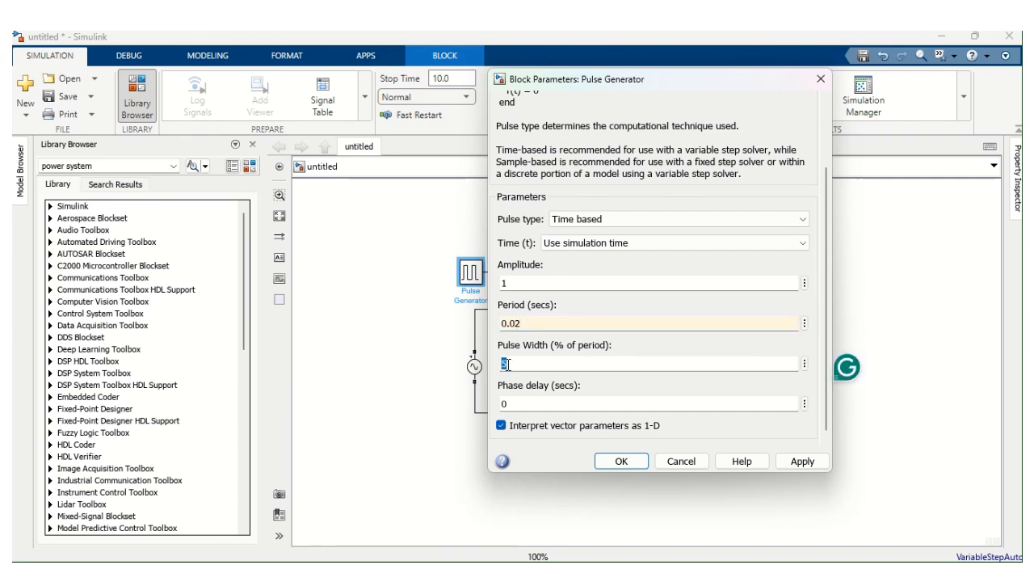
{"action": "type", "text": "10"}
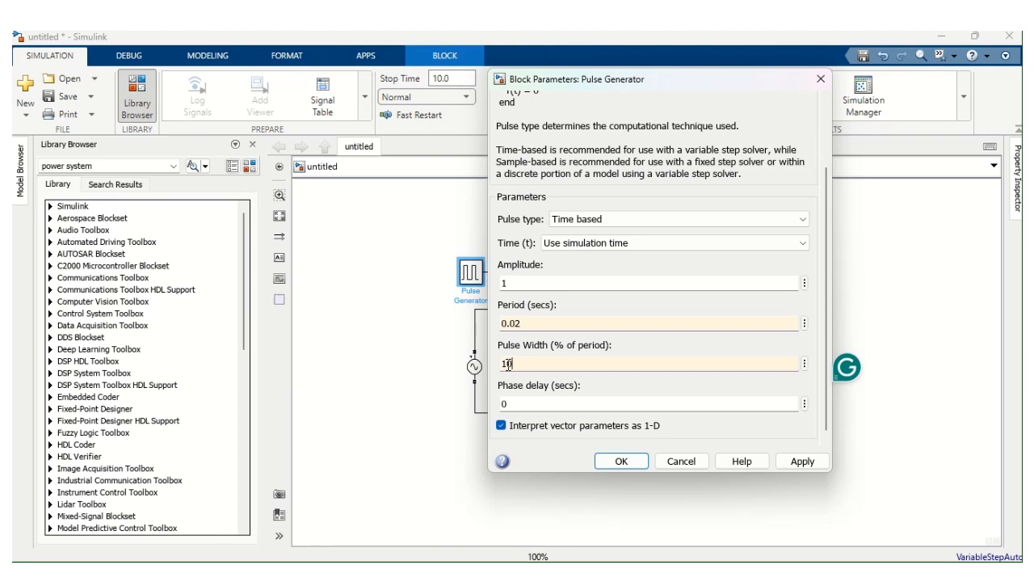
Enter (45/360)*(1/50) as the Pulse Generator's phase delay
{"action": "double_click", "coordinate": [529, 405]}
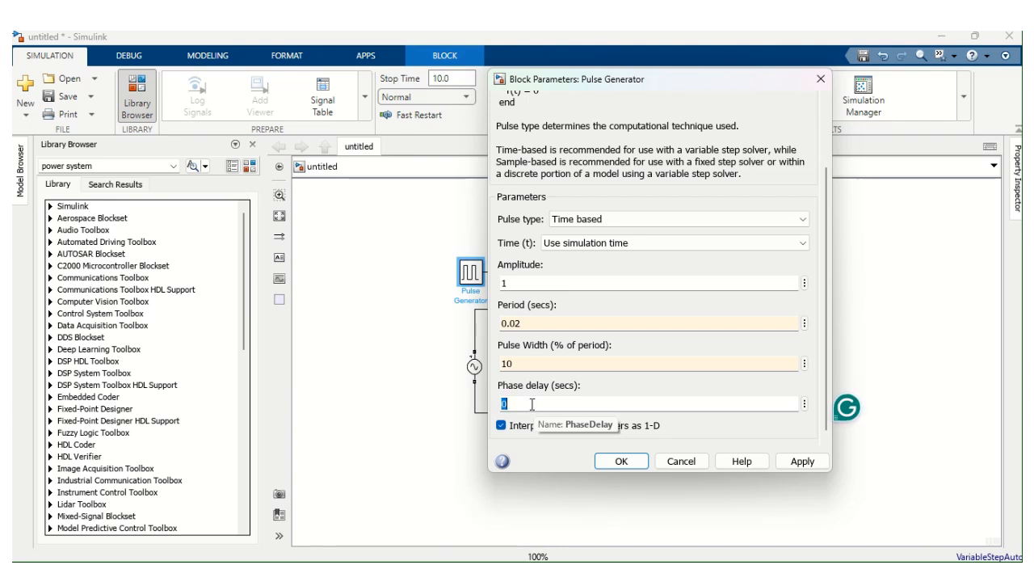
{"action": "type", "text": "45"}
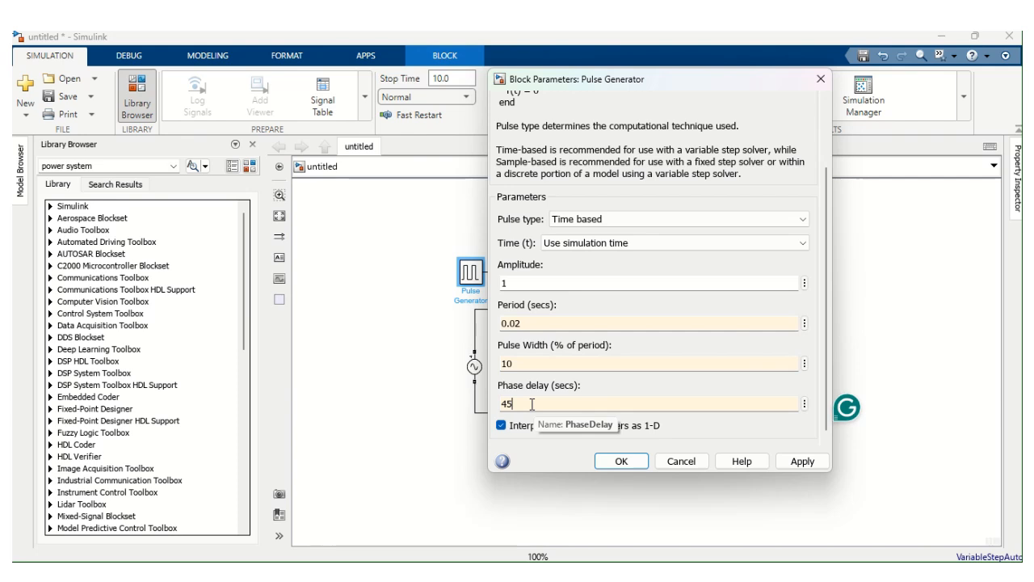
{"action": "key", "text": "BackSpace"}
{"action": "key", "text": "BackSpace"}
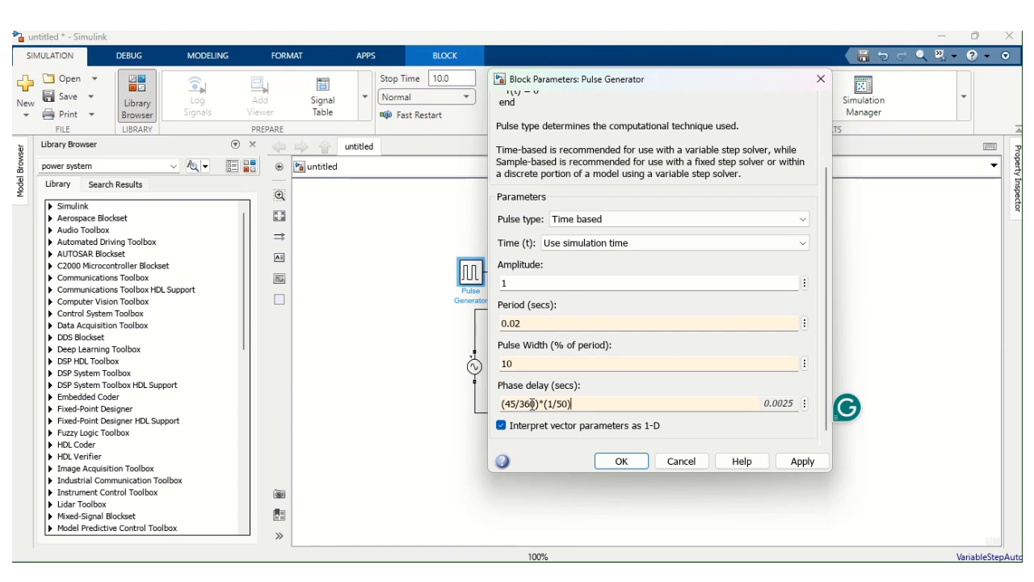
{"action": "left_click", "coordinate": [533, 403]}
Set the Pulse Generator's phase delay to 45/(50*360) and apply the block parameters
{"action": "left_click_drag", "start_coordinate": [575, 403], "coordinate": [500, 403]}
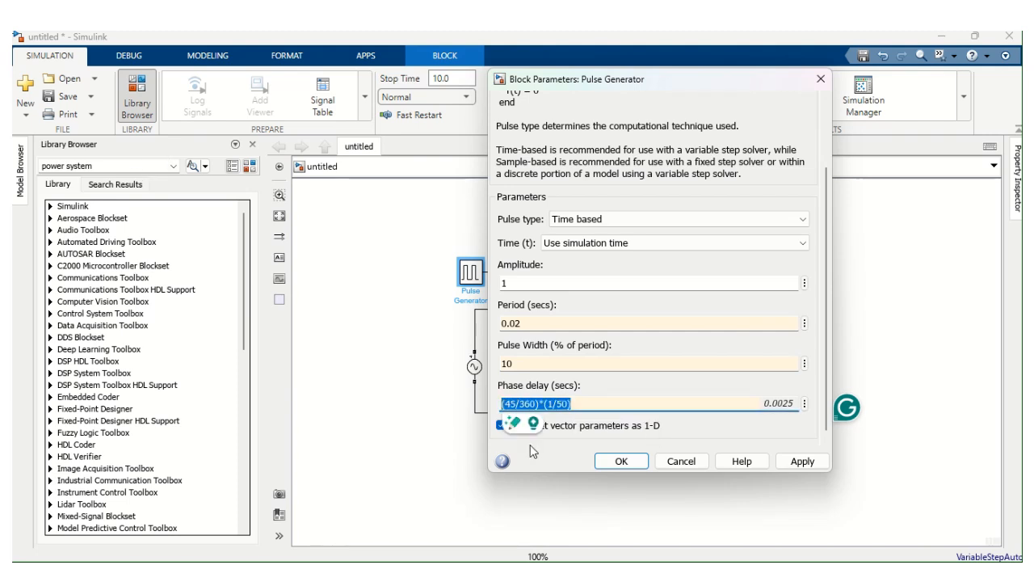
{"action": "type", "text": "45"}
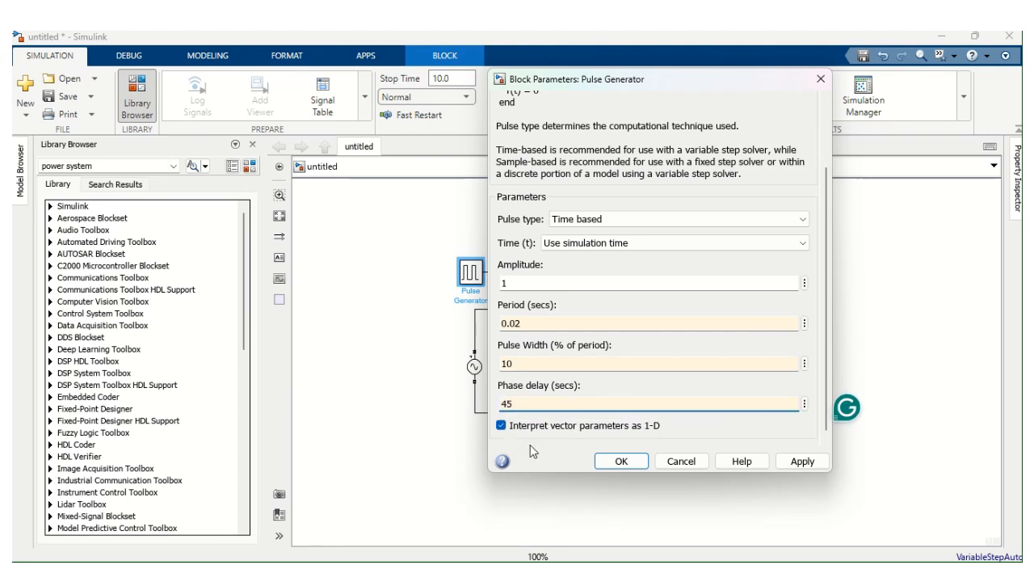
{"action": "type", "text": "/(50*360"}
{"action": "type", "text": ")"}
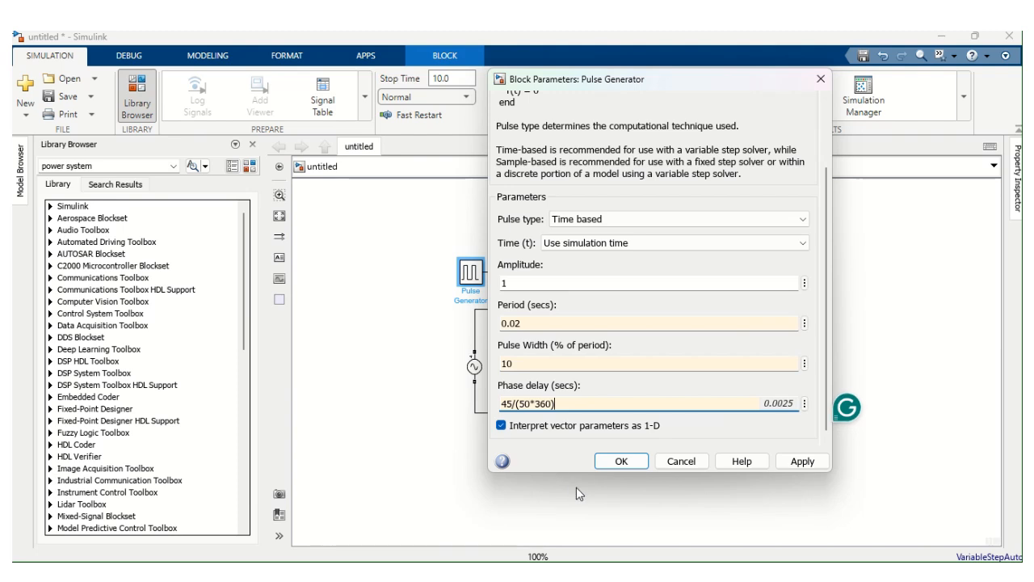
{"action": "left_click", "coordinate": [803, 462]}
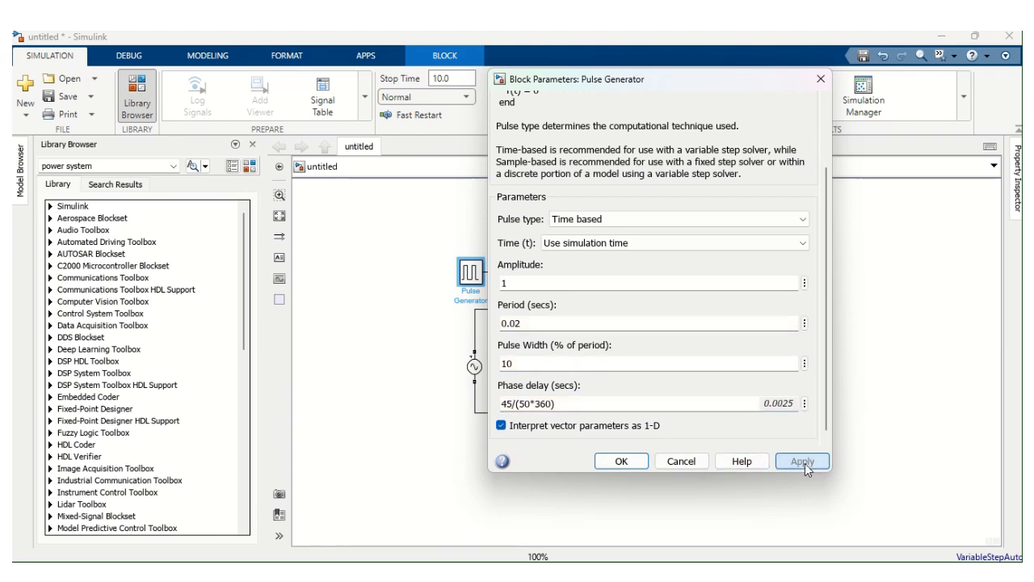
{"action": "left_click", "coordinate": [624, 461]}
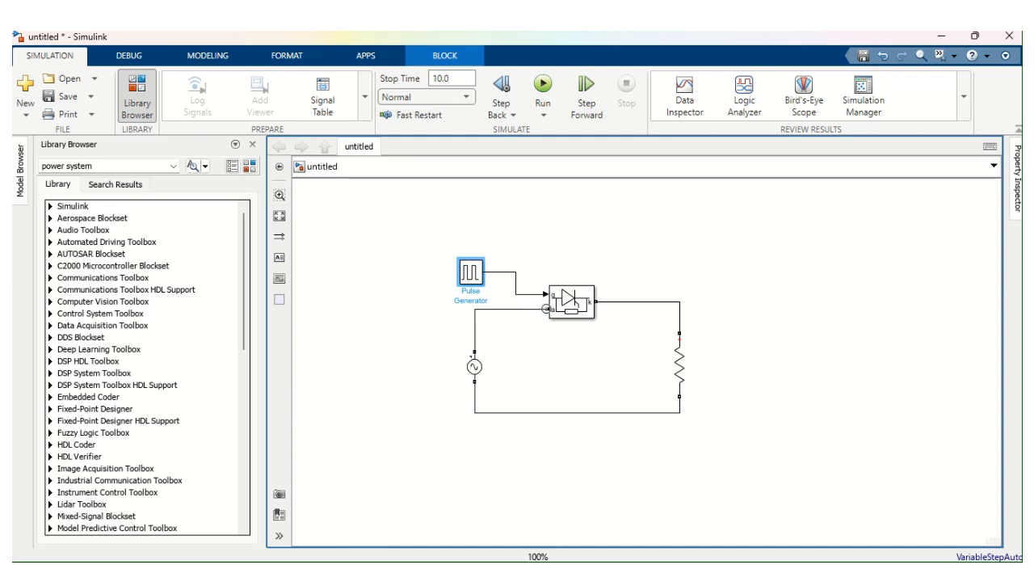
Review the load resistor's branch type, resistance and measurement settings without changing them
{"action": "left_click", "coordinate": [685, 368]}
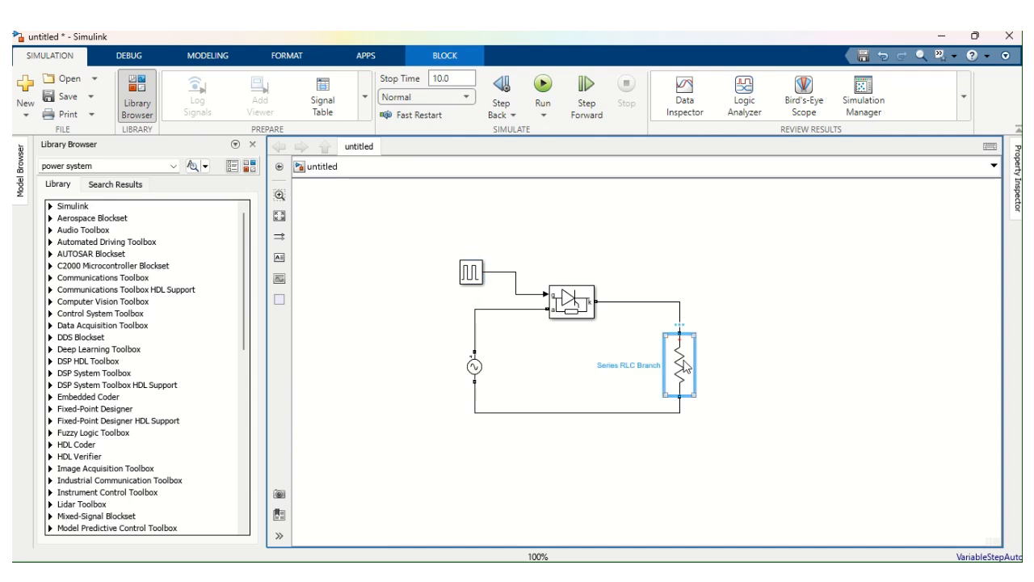
{"action": "double_click", "coordinate": [685, 367]}
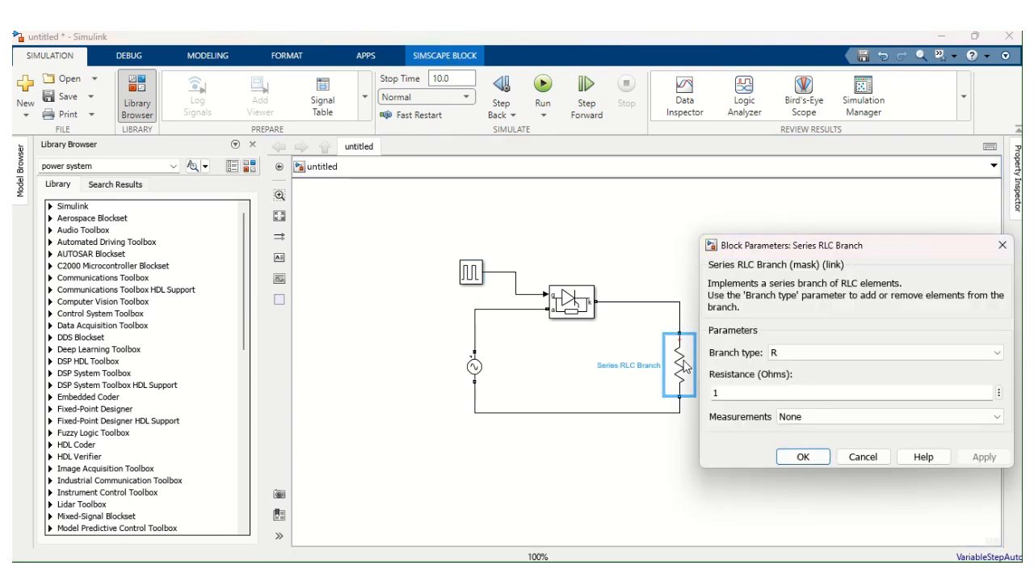
{"action": "left_click", "coordinate": [803, 457]}
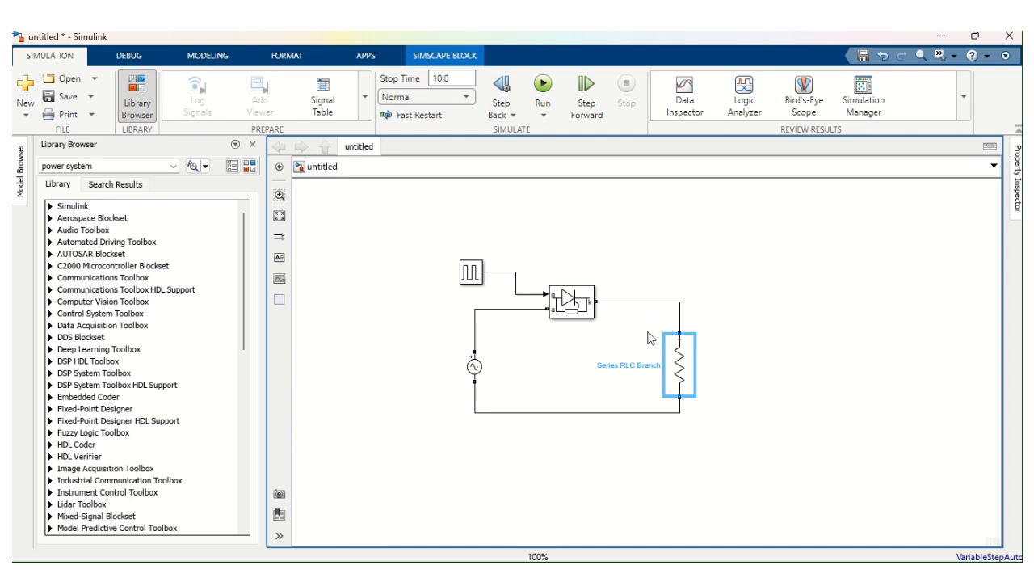
Add a Voltage Measurement block from Specialized Power Systems/Sensors and Measurements beside the AC source and connect its inputs across the source
{"action": "double_click", "coordinate": [521, 465]}
{"action": "type", "text": "voltage"}
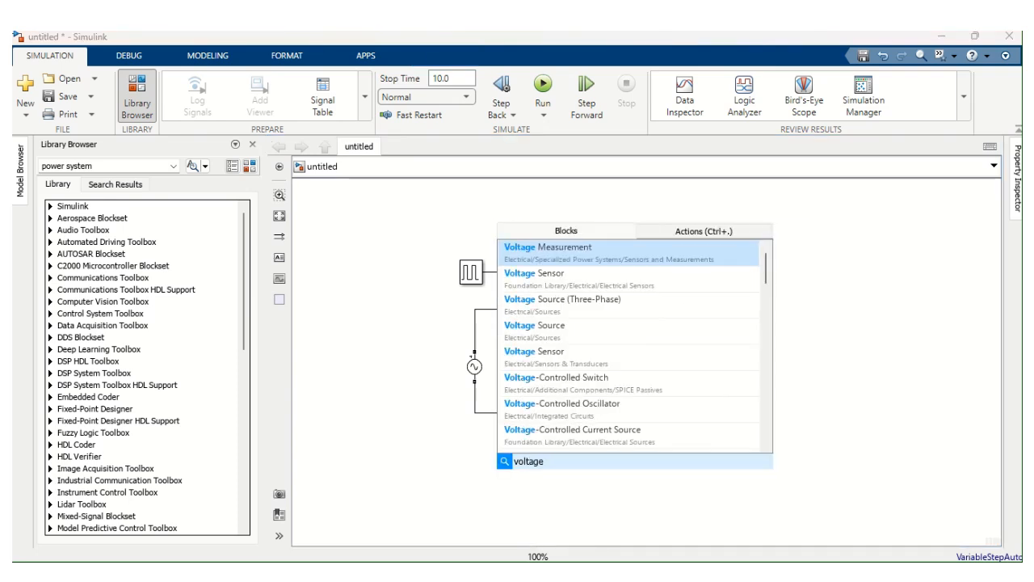
{"action": "left_click", "coordinate": [563, 255]}
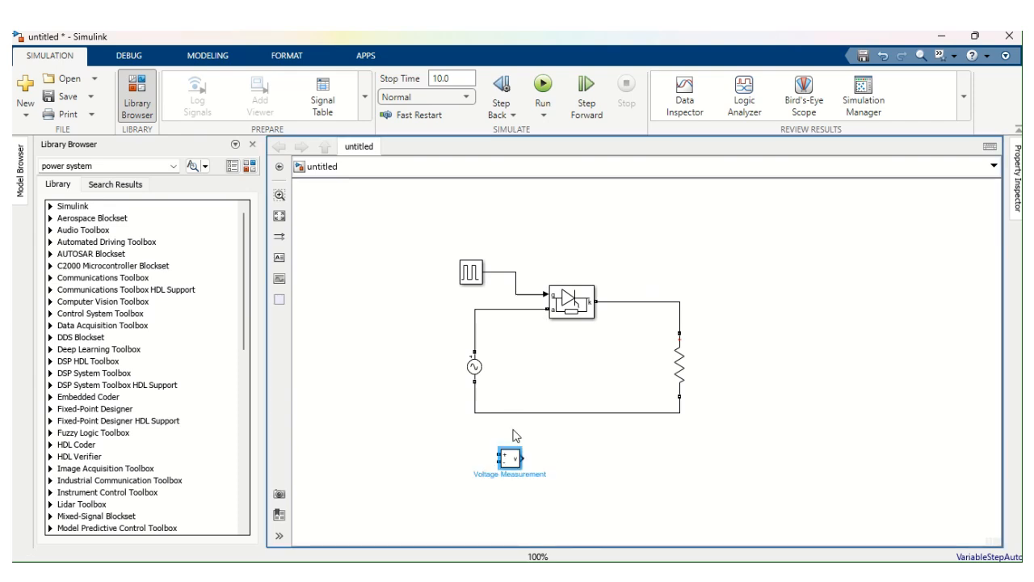
{"action": "left_click_drag", "start_coordinate": [512, 459], "coordinate": [475, 349]}
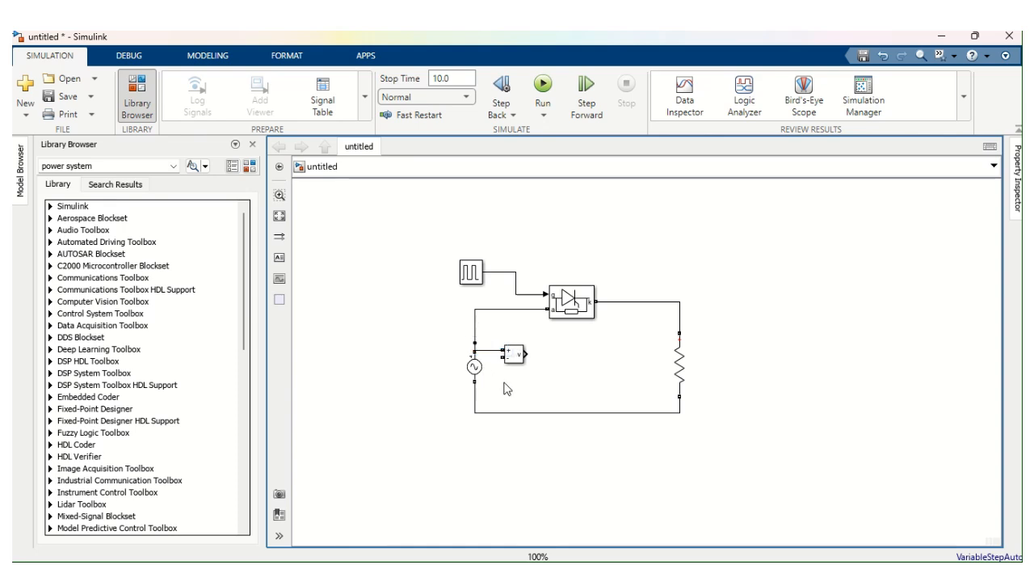
{"action": "left_click_drag", "start_coordinate": [502, 356], "coordinate": [475, 398]}
Duplicate the Voltage Measurement block to the right of the resistor and connect the copy's inputs across the resistor
{"action": "left_click", "coordinate": [511, 360]}
{"action": "left_click_drag", "start_coordinate": [511, 360], "coordinate": [757, 356]}
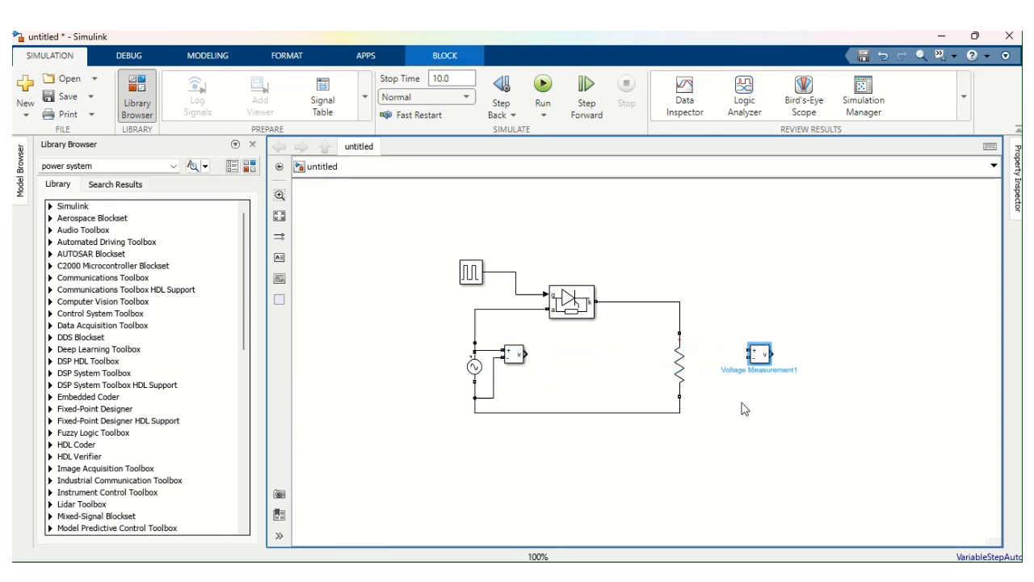
{"action": "left_click_drag", "start_coordinate": [748, 350], "coordinate": [680, 311]}
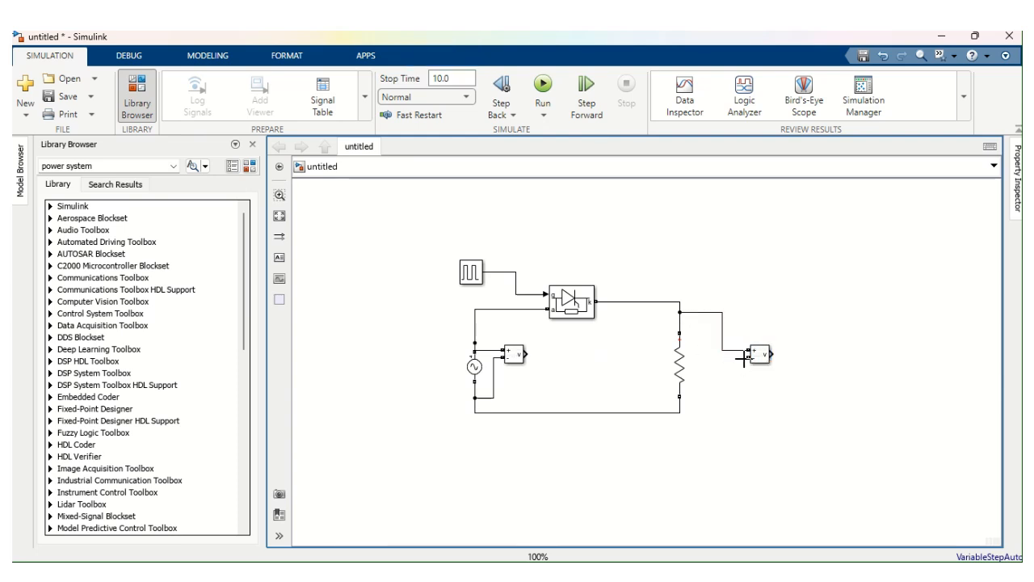
{"action": "left_click_drag", "start_coordinate": [748, 357], "coordinate": [681, 404]}
Add a Current Measurement block from Specialized Power Systems/Sensors and Measurements and place it above the wire between the thyristor and resistor
{"action": "double_click", "coordinate": [502, 457]}
{"action": "type", "text": "cur"}
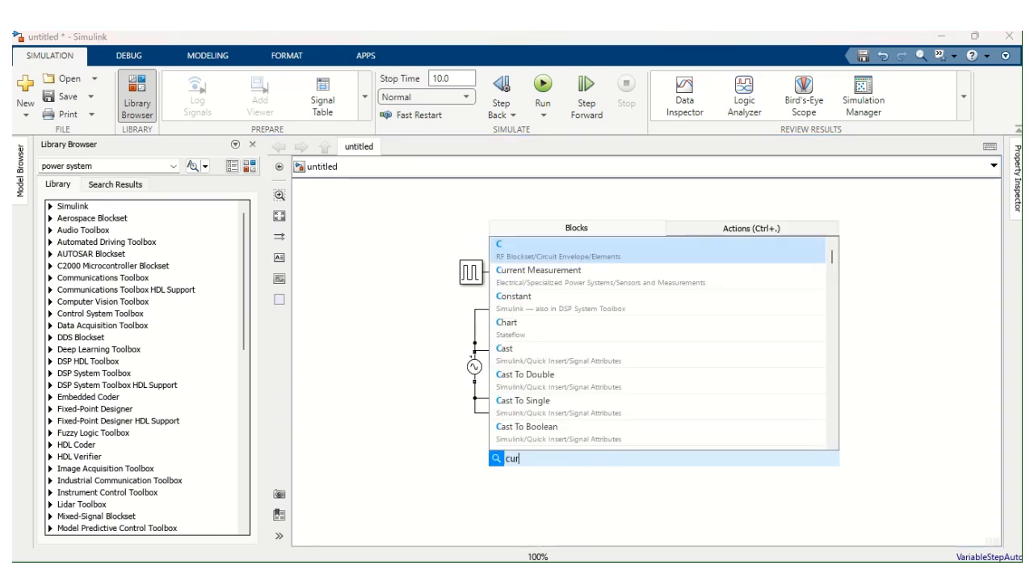
{"action": "type", "text": "rent"}
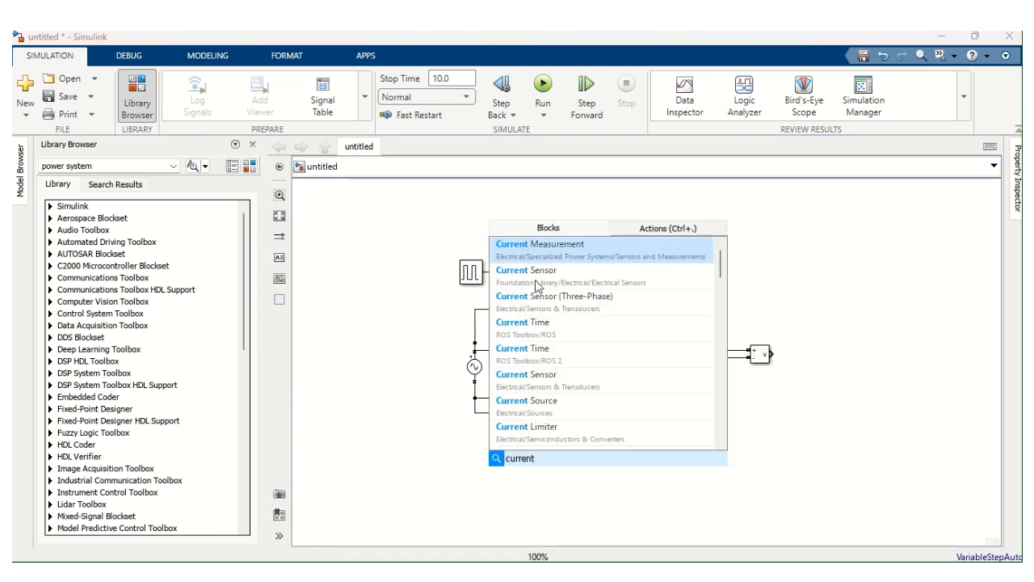
{"action": "left_click", "coordinate": [563, 253]}
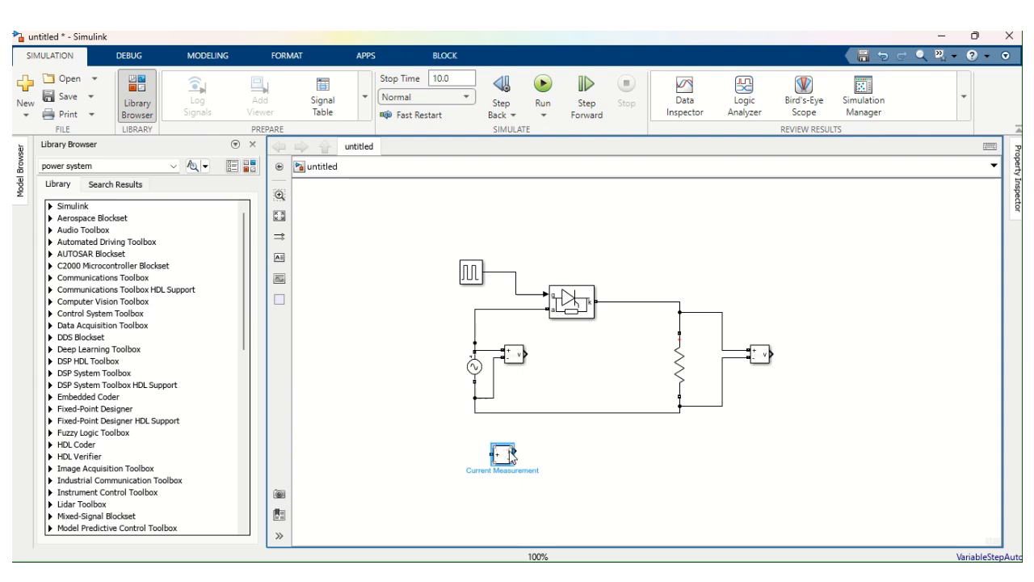
{"action": "left_click_drag", "start_coordinate": [507, 458], "coordinate": [659, 270]}
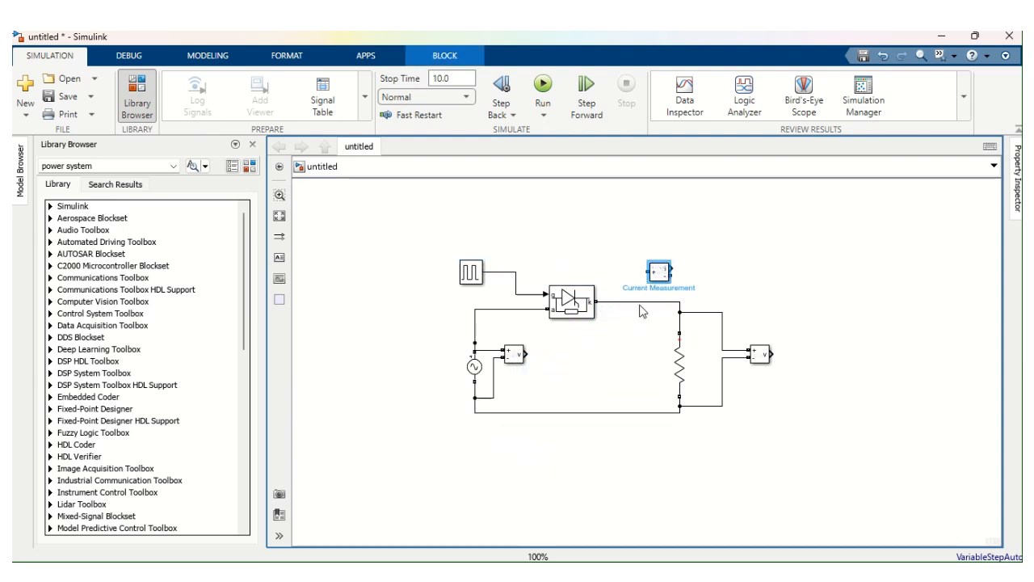
Delete the wire between the thyristor's cathode and the resistor and connect the Current Measurement block in series there
{"action": "left_click", "coordinate": [640, 303]}
{"action": "key", "text": "Delete"}
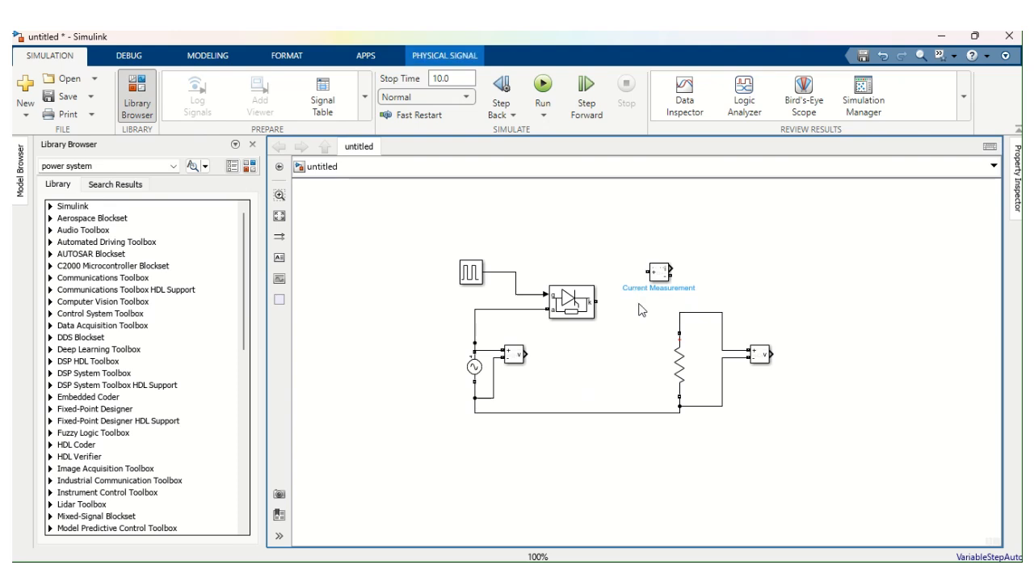
{"action": "left_click_drag", "start_coordinate": [664, 279], "coordinate": [680, 312]}
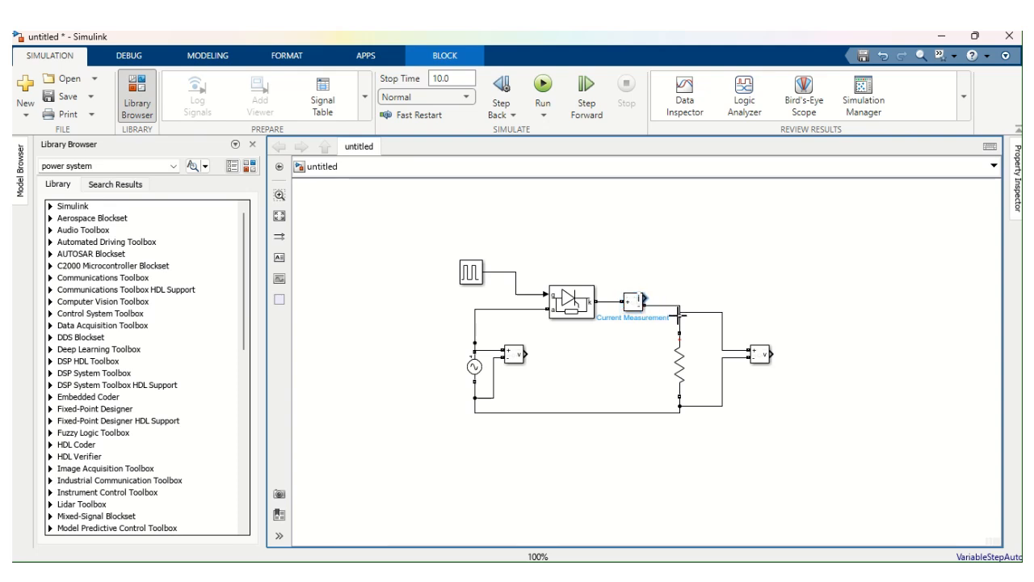
{"action": "left_click", "coordinate": [674, 351]}
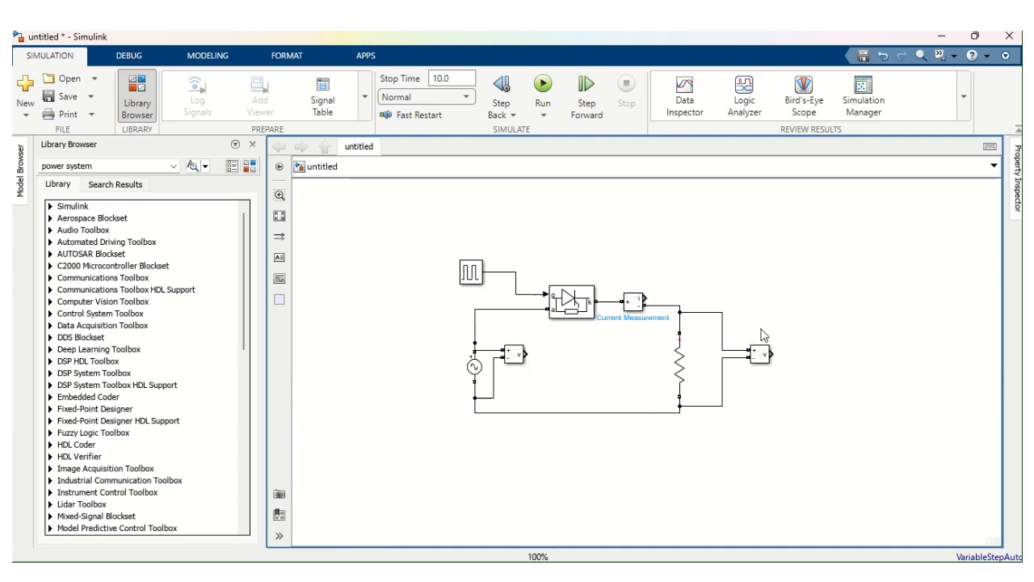
Add a Scope block from Simulink/Sinks and place it to the right of the load's Voltage Measurement block
{"action": "double_click", "coordinate": [799, 274]}
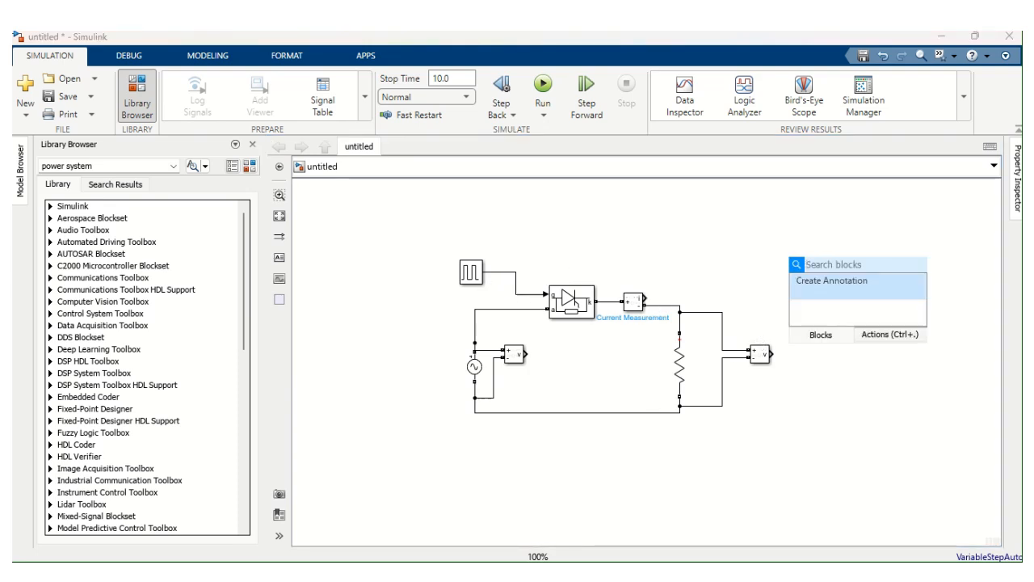
{"action": "type", "text": "scope"}
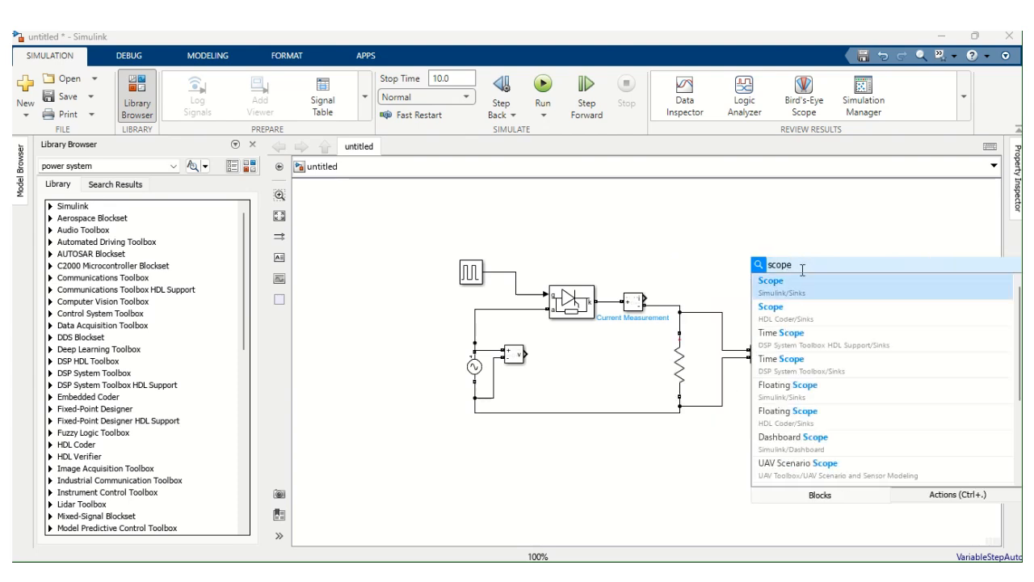
{"action": "left_click", "coordinate": [794, 296]}
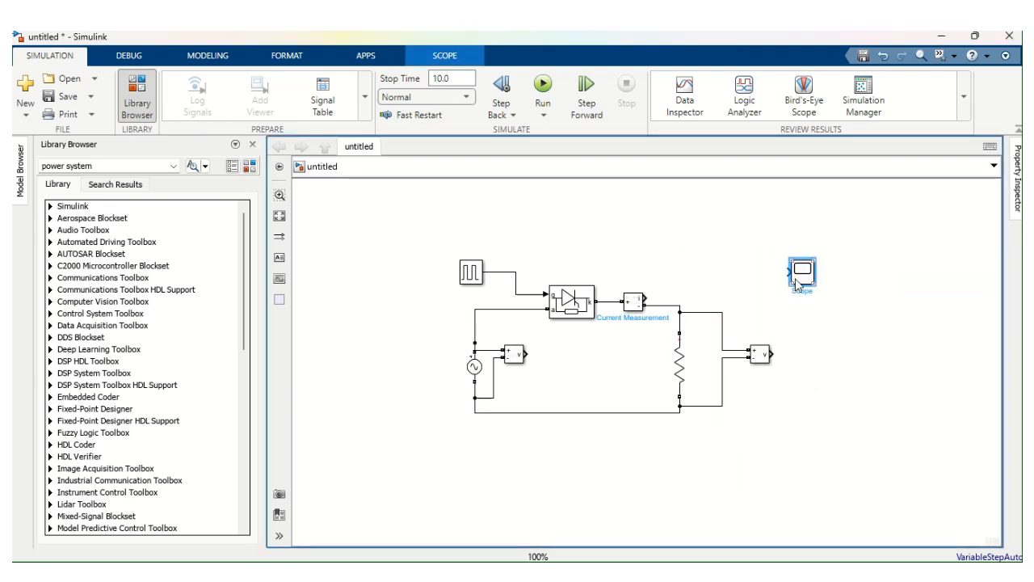
{"action": "left_click_drag", "start_coordinate": [799, 275], "coordinate": [857, 338]}
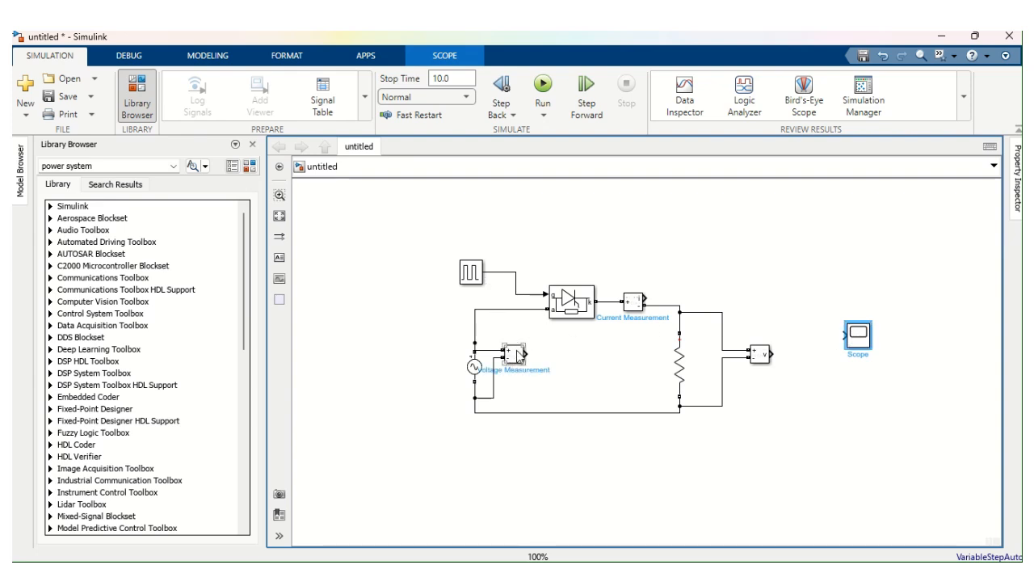
{"action": "left_click", "coordinate": [514, 357]}
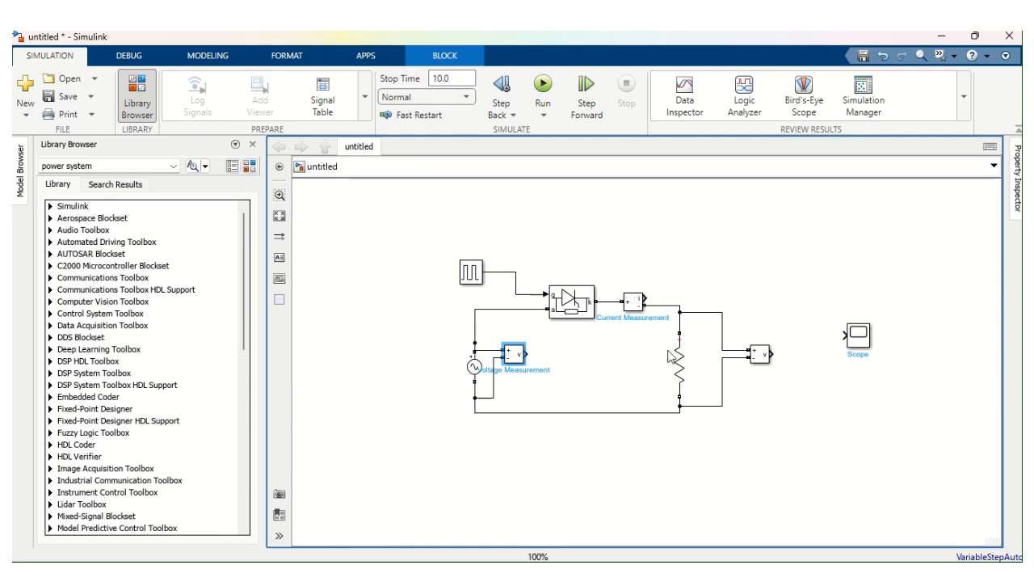
{"action": "key", "text": "ctrl+v"}
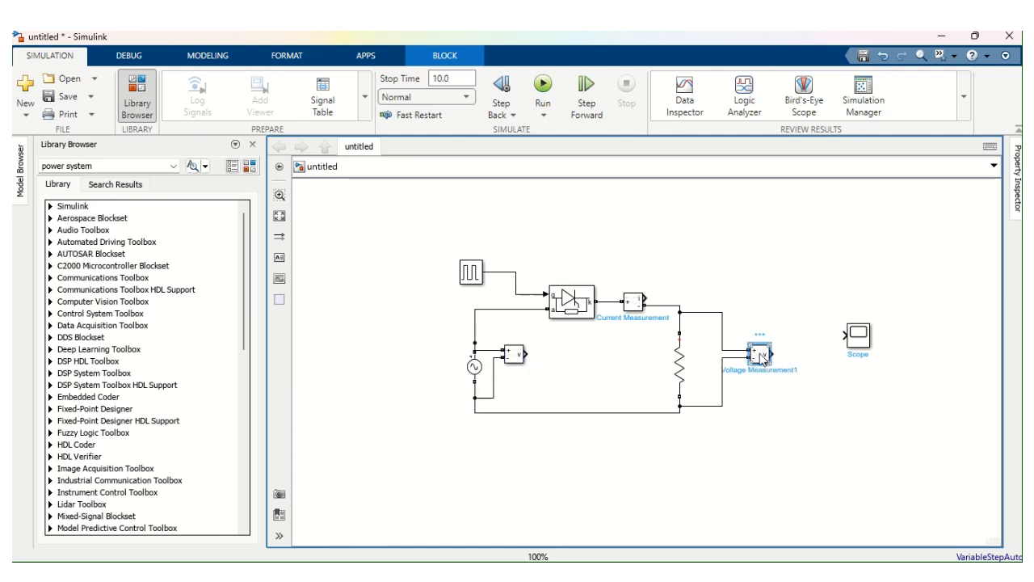
Configure the Scope with 4 input ports and a layout of four displays stacked in one column
{"action": "left_click", "coordinate": [635, 302]}
{"action": "left_click", "coordinate": [863, 339]}
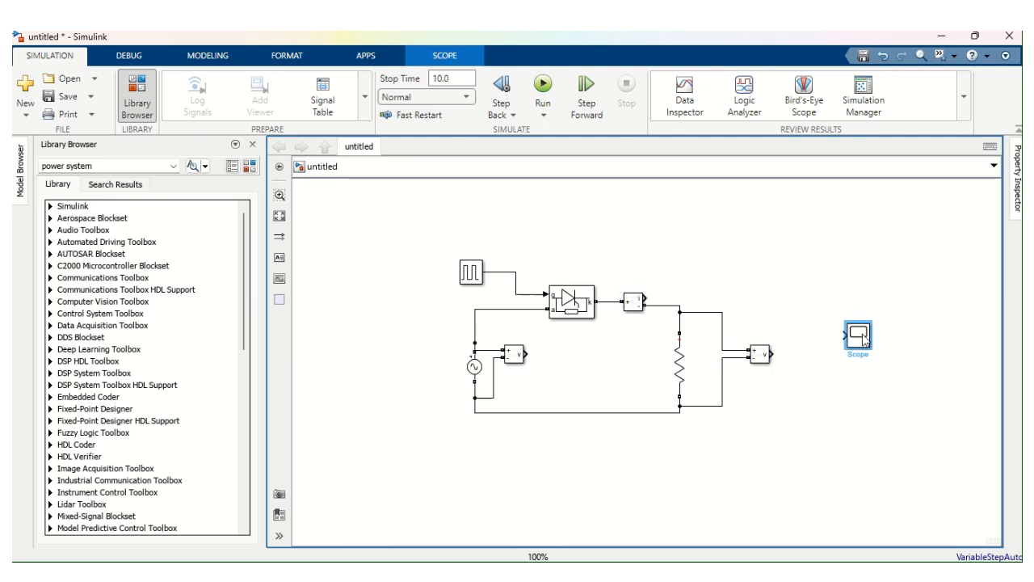
{"action": "double_click", "coordinate": [863, 339]}
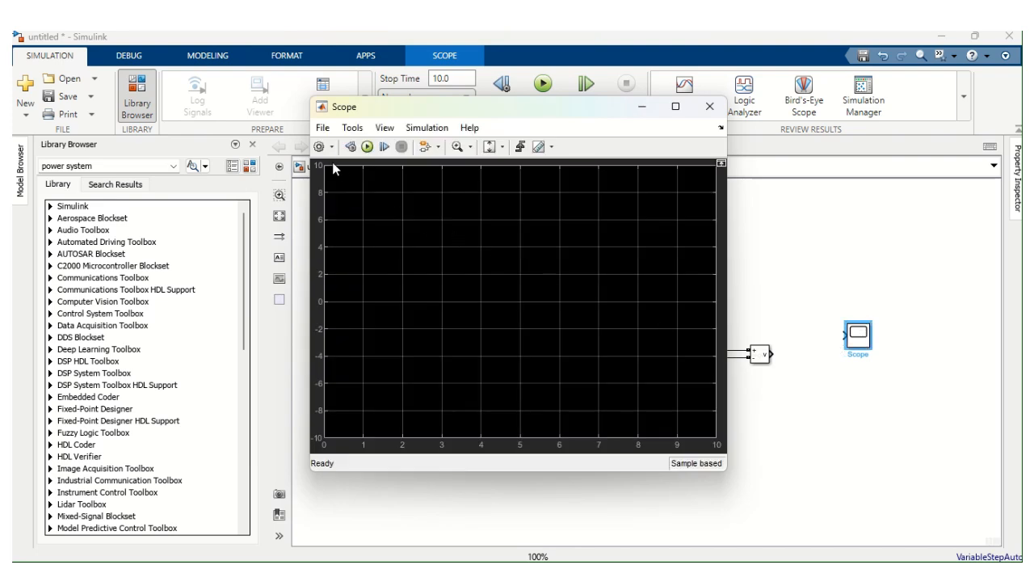
{"action": "left_click", "coordinate": [320, 147]}
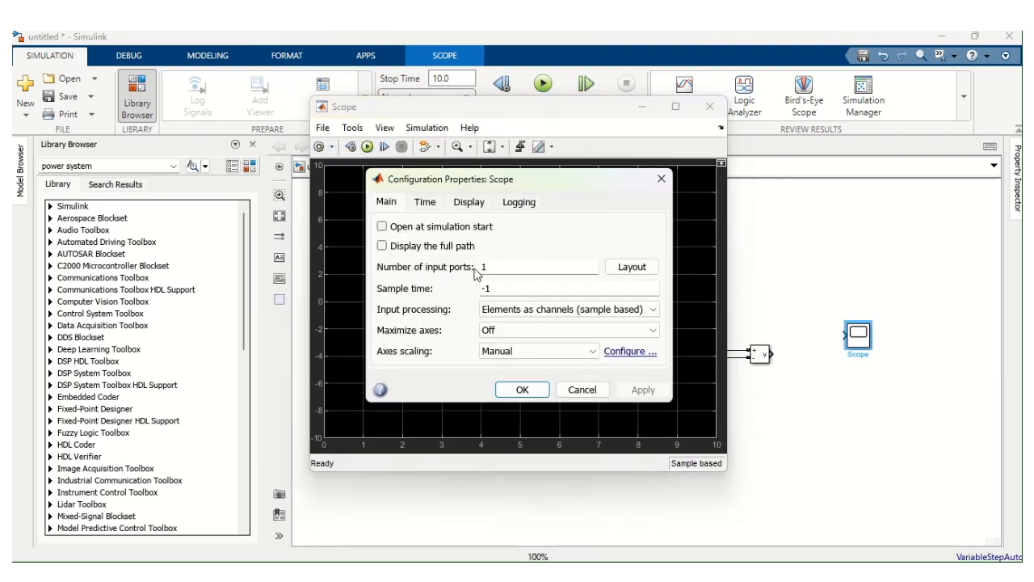
{"action": "type", "text": "4"}
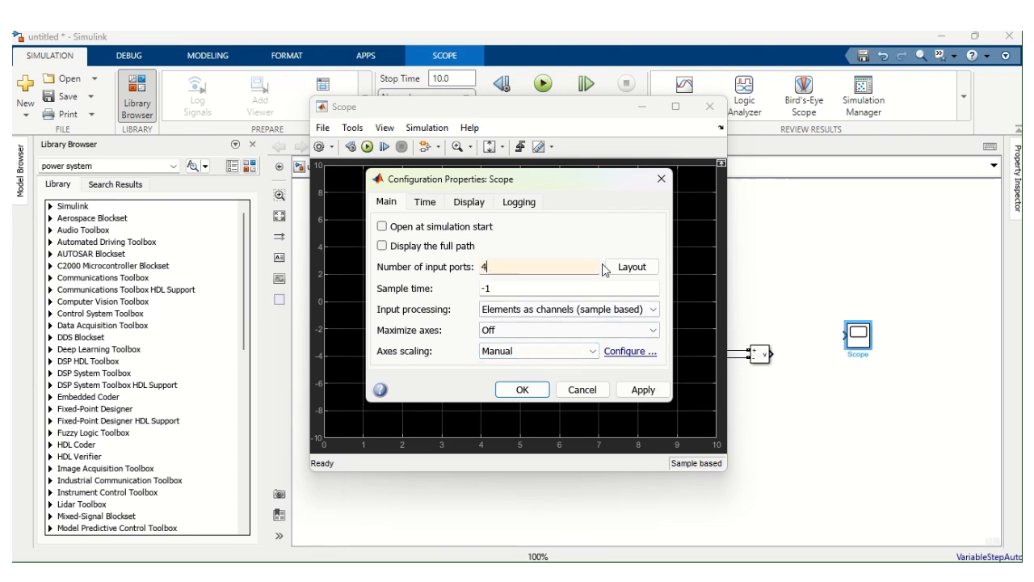
{"action": "left_click", "coordinate": [630, 270]}
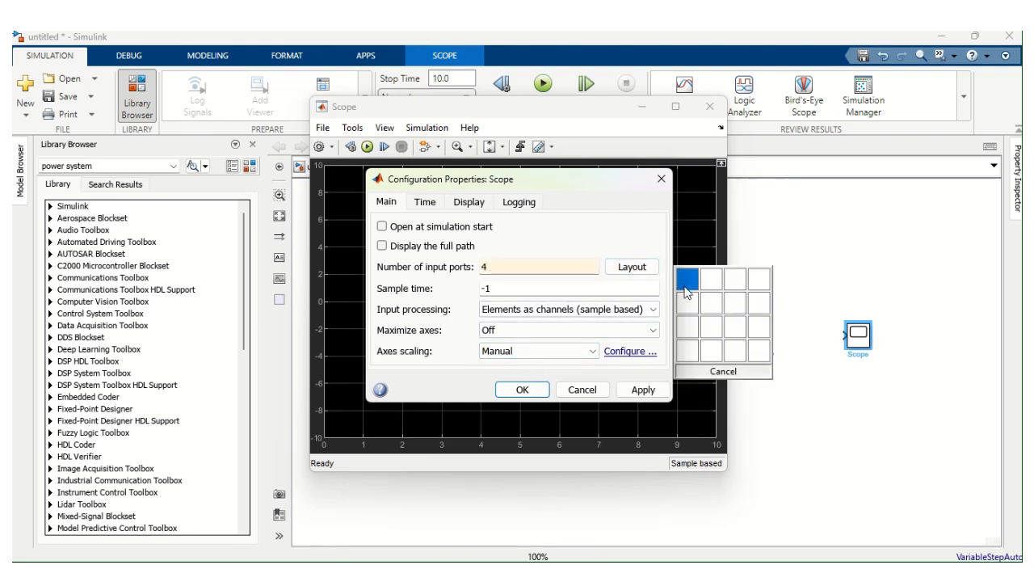
{"action": "left_click", "coordinate": [680, 354]}
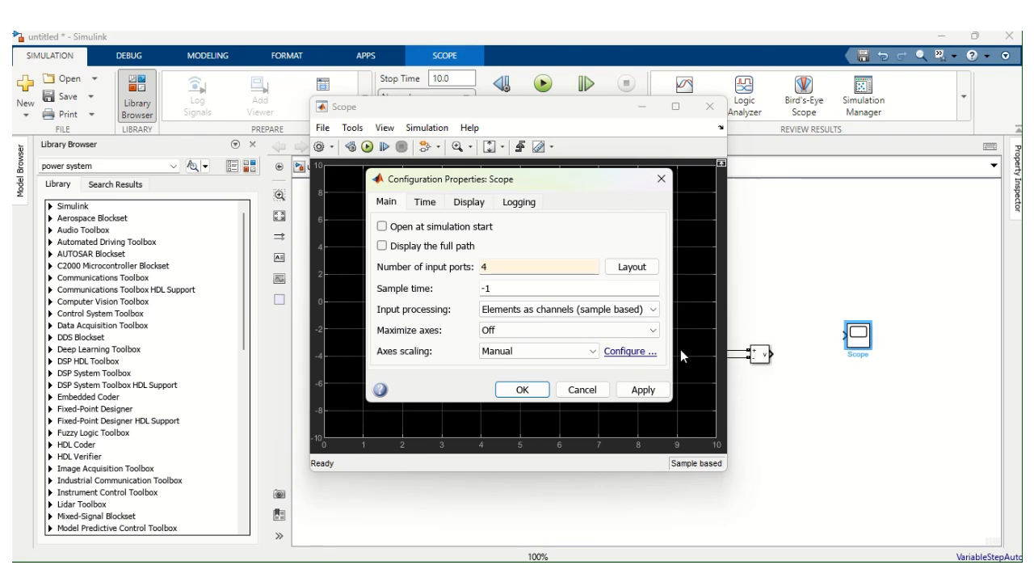
{"action": "left_click", "coordinate": [641, 391]}
{"action": "left_click", "coordinate": [522, 390]}
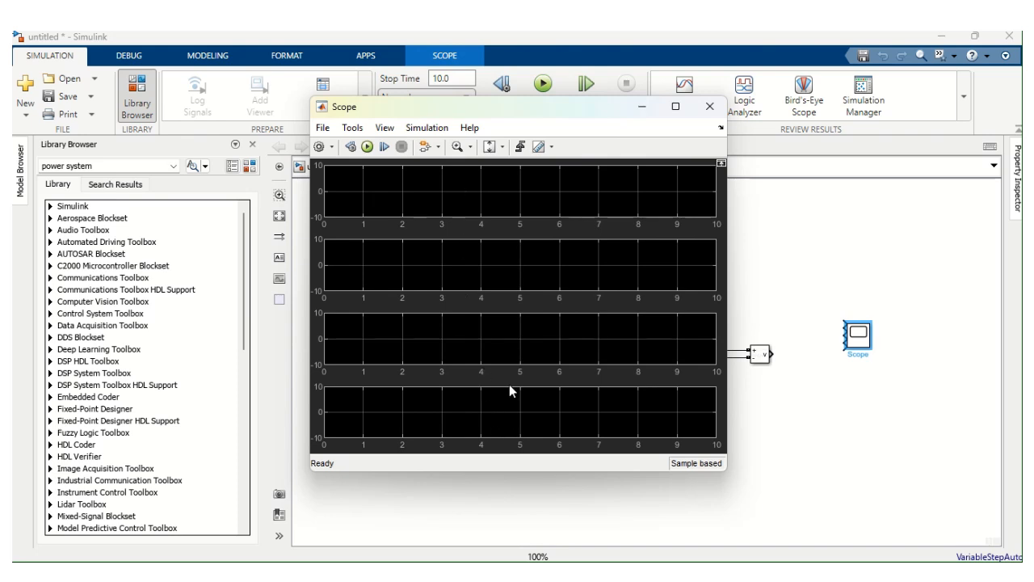
{"action": "left_click", "coordinate": [709, 112]}
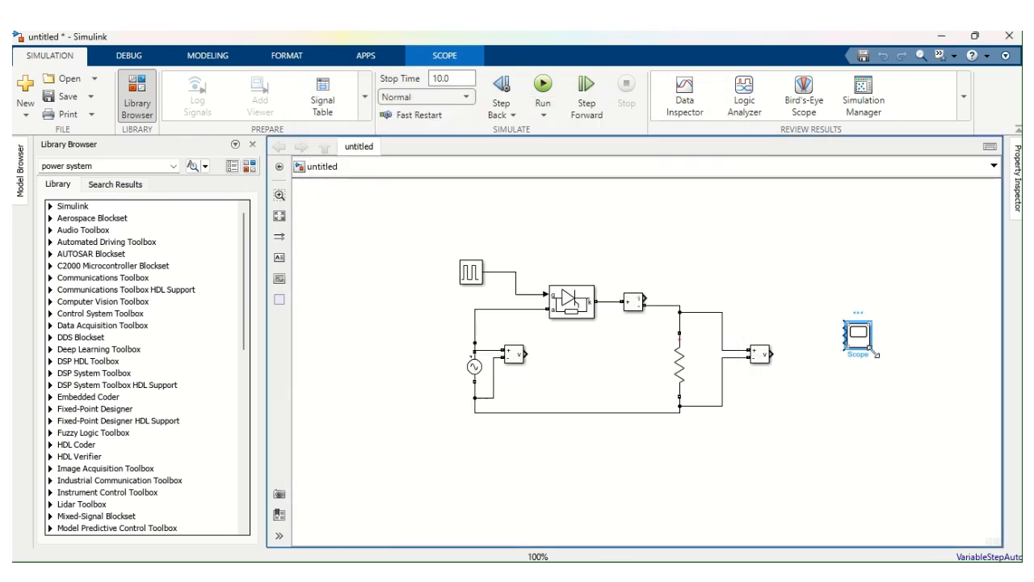
Enlarge the Scope block and wire the source voltage, gate pulse, load voltage and load current to its inputs in that order
{"action": "left_click_drag", "start_coordinate": [872, 352], "coordinate": [887, 427]}
{"action": "left_click_drag", "start_coordinate": [864, 382], "coordinate": [851, 326]}
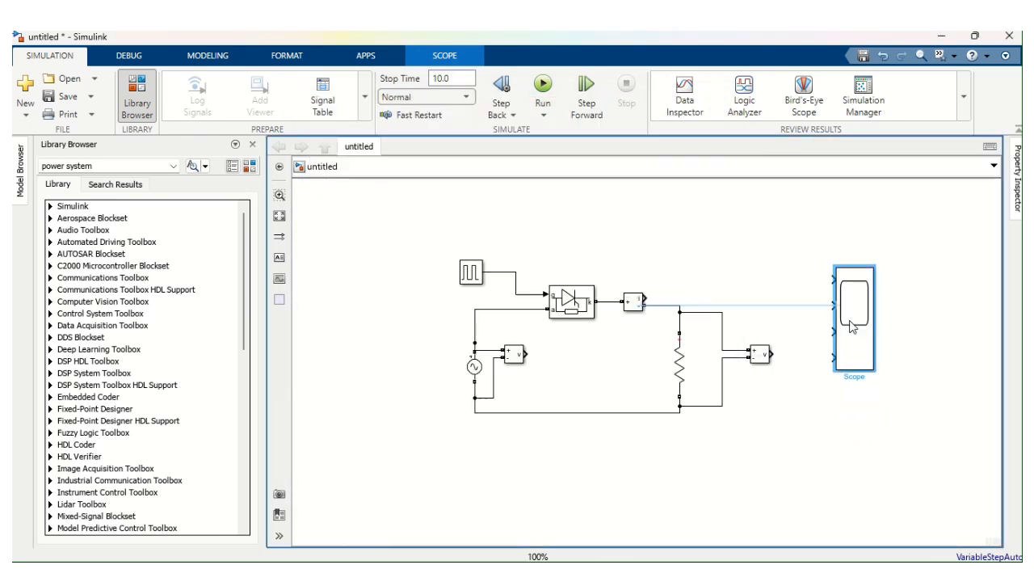
{"action": "left_click_drag", "start_coordinate": [522, 354], "coordinate": [837, 277]}
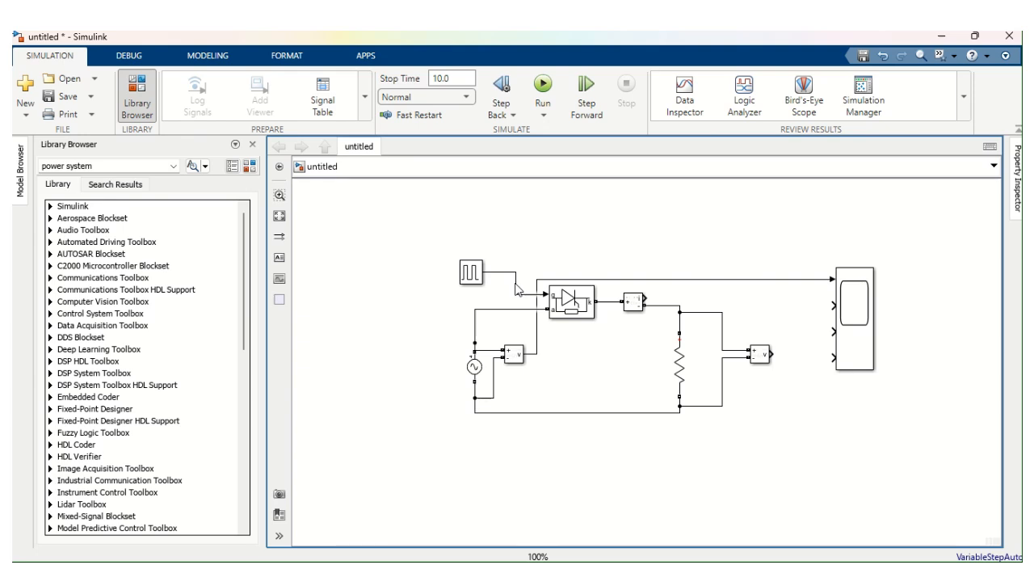
{"action": "left_click_drag", "start_coordinate": [517, 289], "coordinate": [834, 331]}
{"action": "left_click", "coordinate": [774, 355]}
{"action": "left_click", "coordinate": [792, 361]}
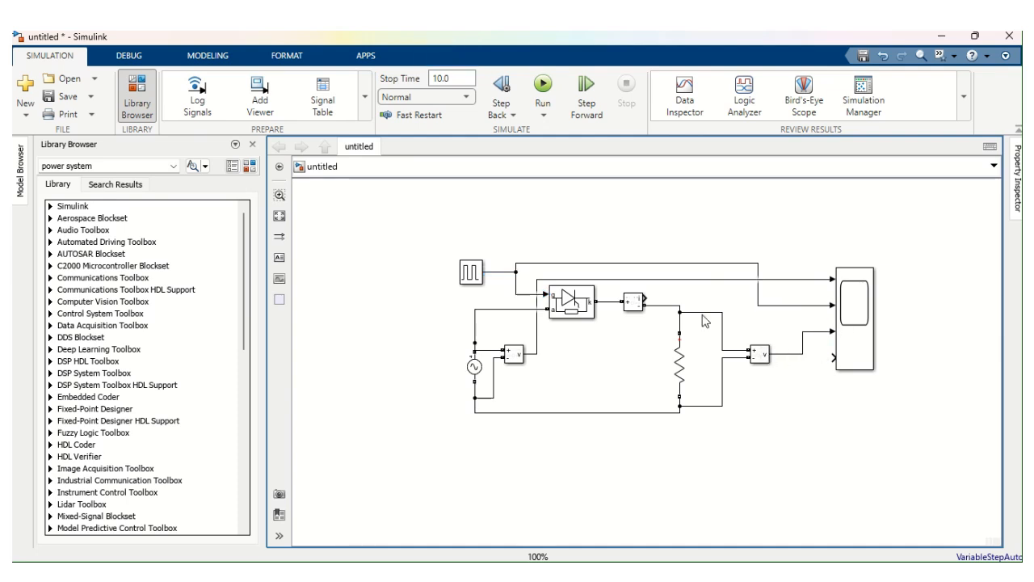
{"action": "left_click_drag", "start_coordinate": [645, 297], "coordinate": [837, 356]}
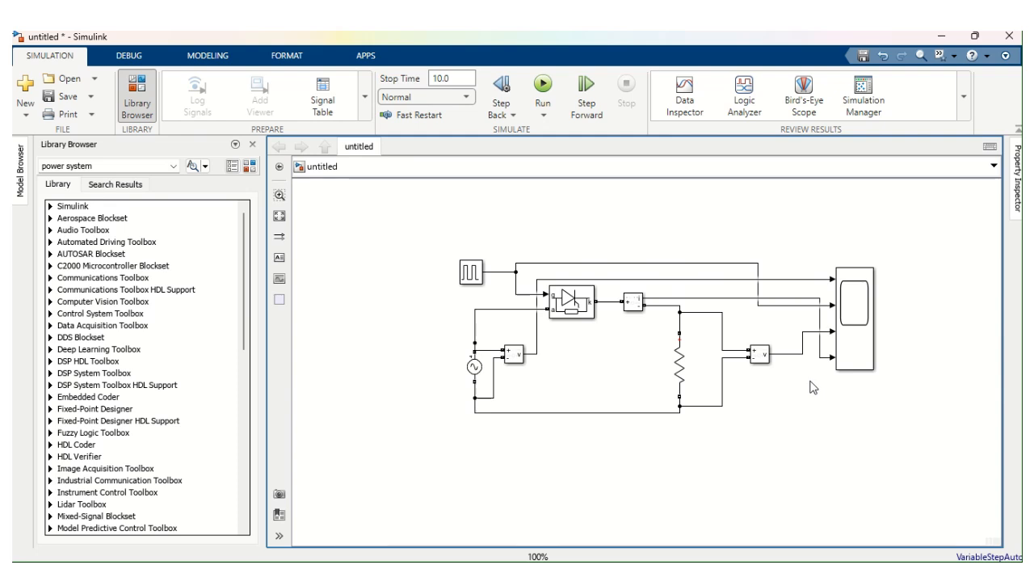
Add a powergui block from Electrical/Specialized Power Systems above the circuit, near the Pulse Generator
{"action": "double_click", "coordinate": [408, 232]}
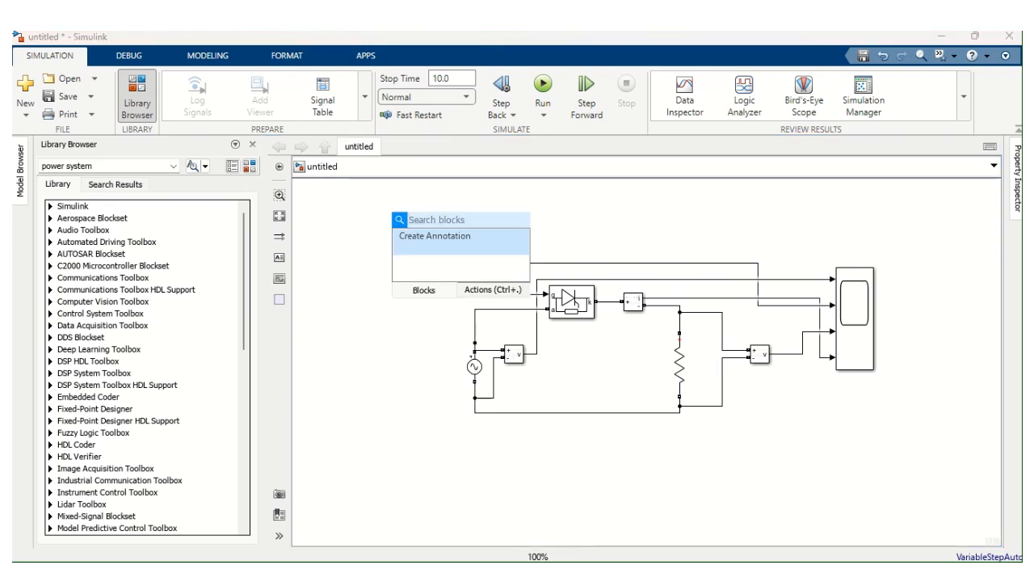
{"action": "type", "text": "po"}
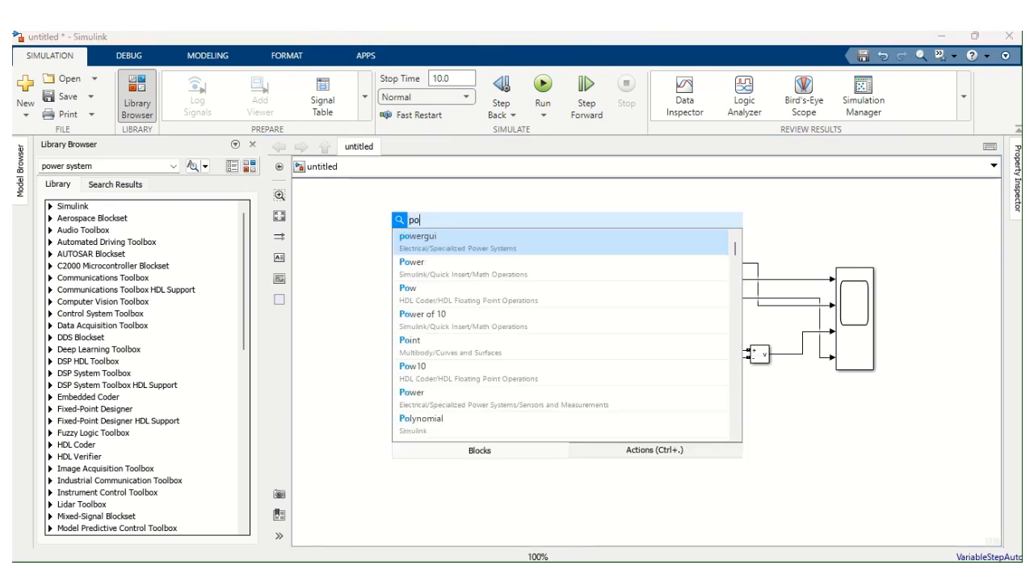
{"action": "type", "text": "wer"}
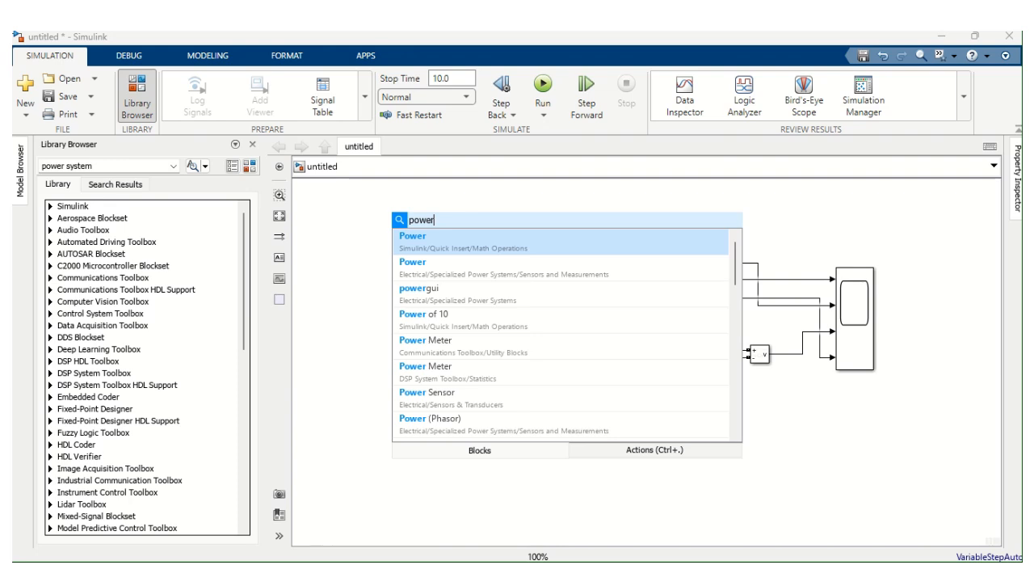
{"action": "left_click", "coordinate": [461, 293]}
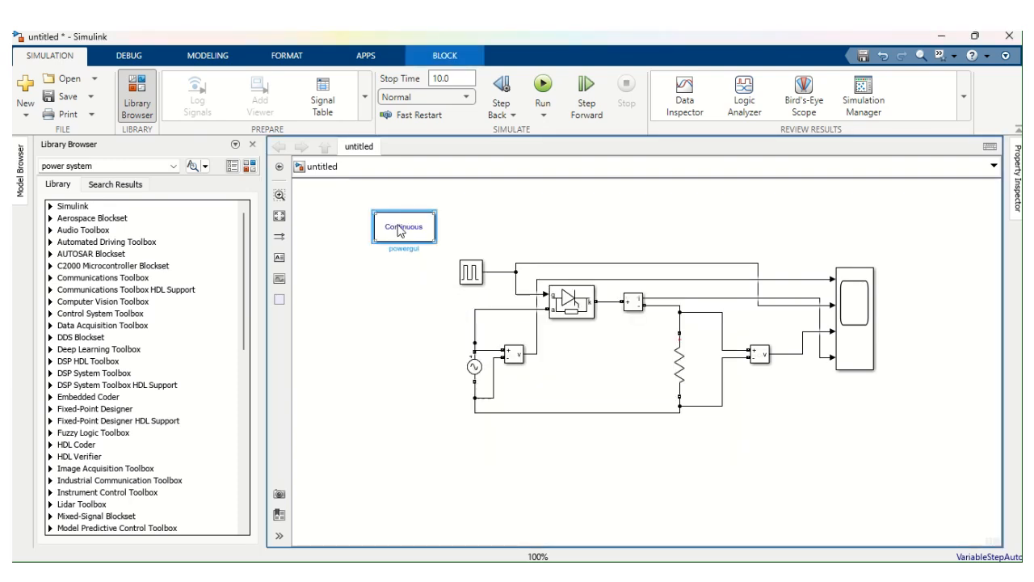
Set the powergui block's simulation type to Discrete
{"action": "double_click", "coordinate": [400, 231]}
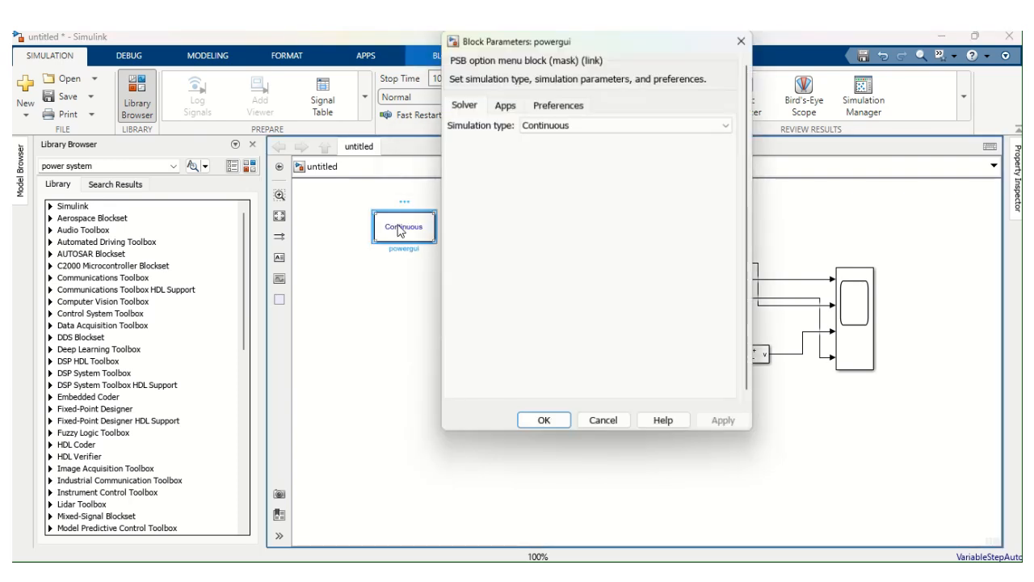
{"action": "left_click", "coordinate": [639, 125]}
{"action": "left_click", "coordinate": [634, 151]}
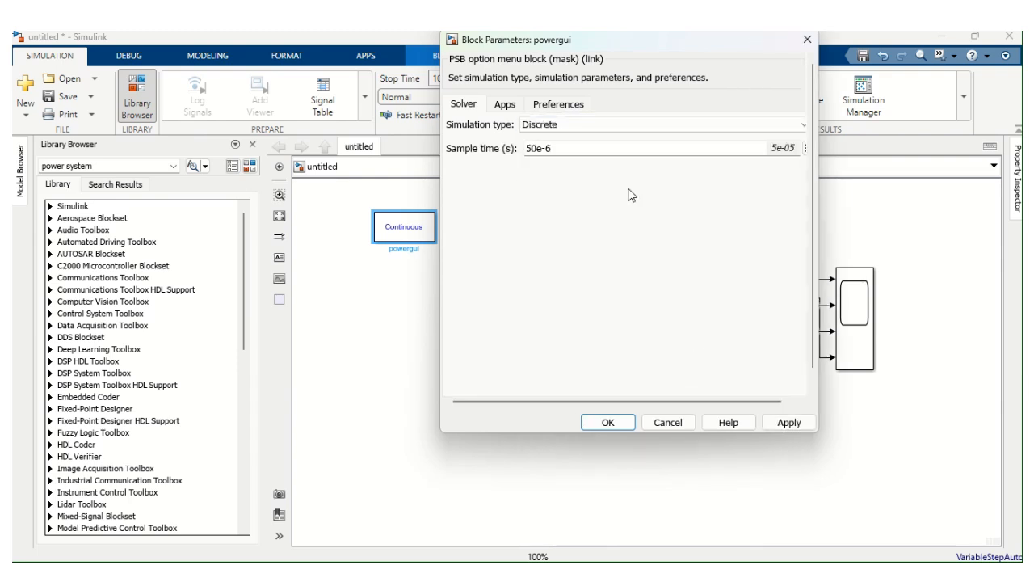
{"action": "left_click", "coordinate": [794, 423]}
{"action": "left_click", "coordinate": [610, 423]}
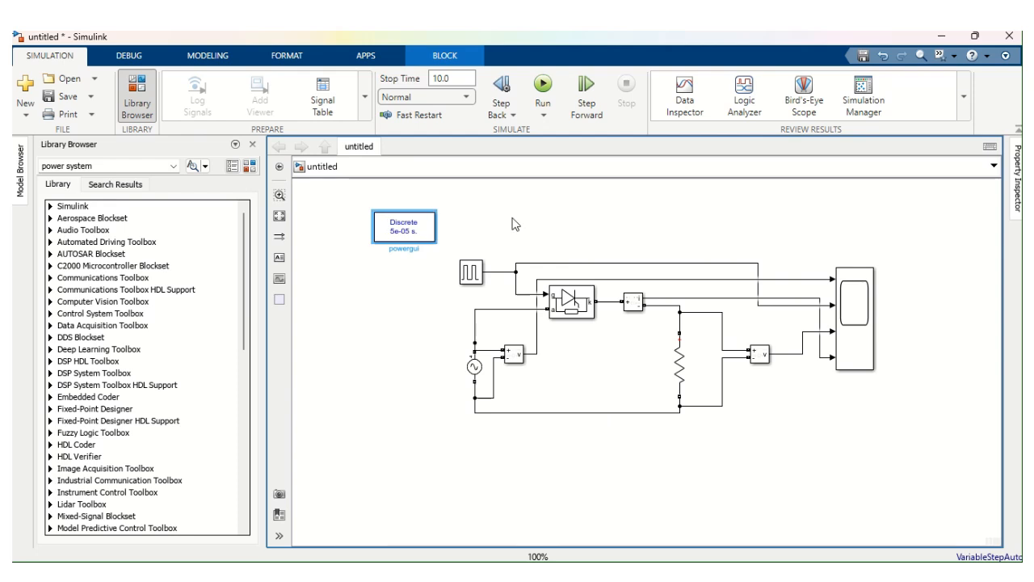
Set the simulation stop time to 0.1 and run the model
{"action": "left_click", "coordinate": [454, 78]}
{"action": "type", "text": "0"}
{"action": "left_click", "coordinate": [544, 85]}
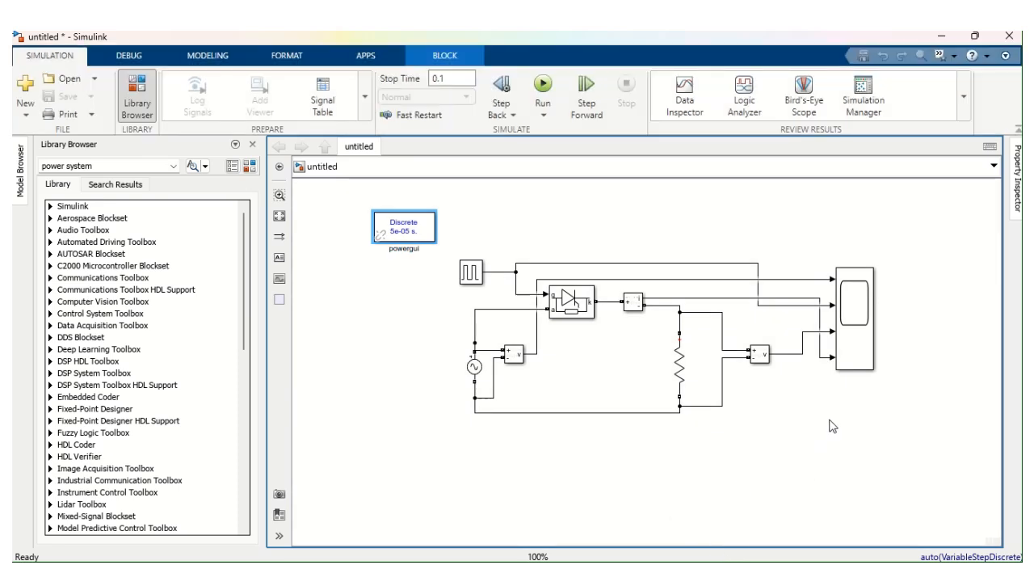
Examine the source voltage, gate pulse, load voltage and load current waveforms in the maximized Scope window, closing it when done
{"action": "left_click", "coordinate": [848, 331]}
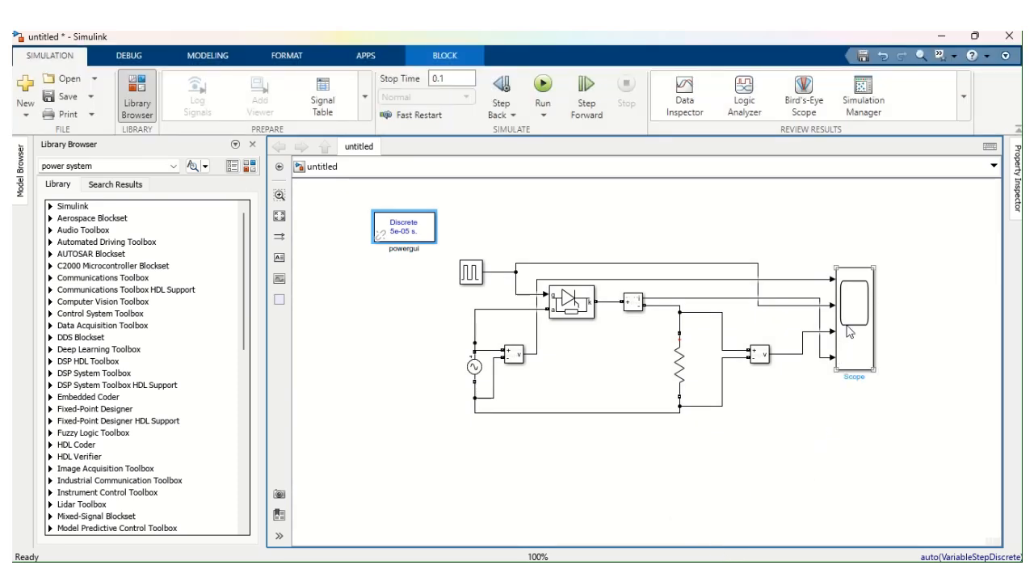
{"action": "double_click", "coordinate": [848, 331]}
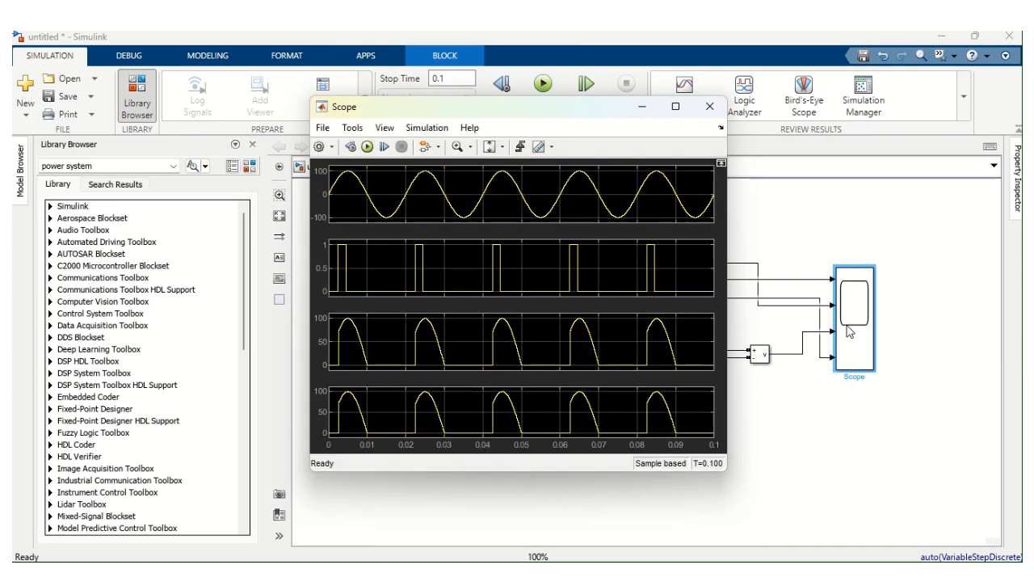
{"action": "left_click", "coordinate": [676, 106]}
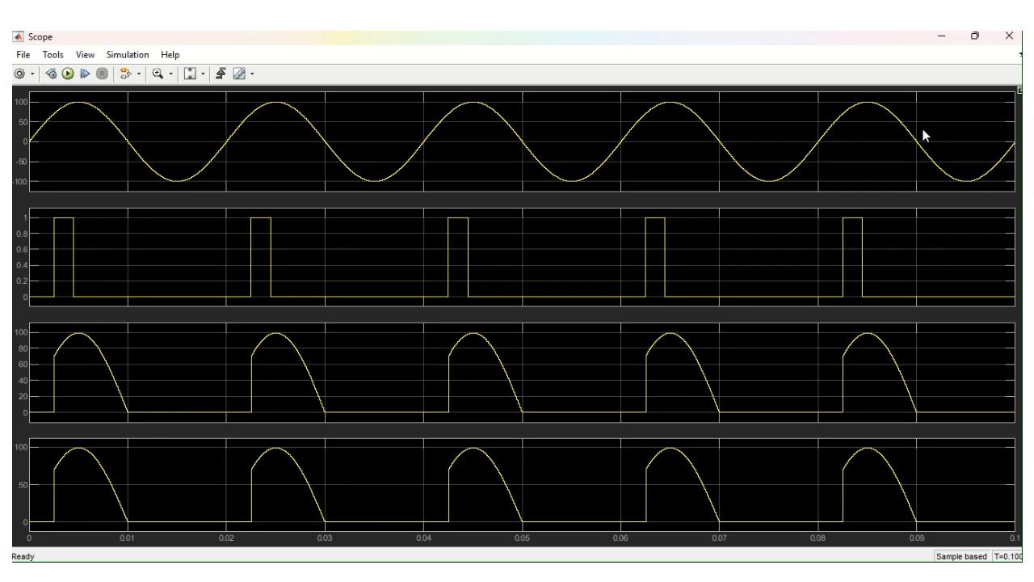
{"action": "left_click", "coordinate": [1008, 36]}
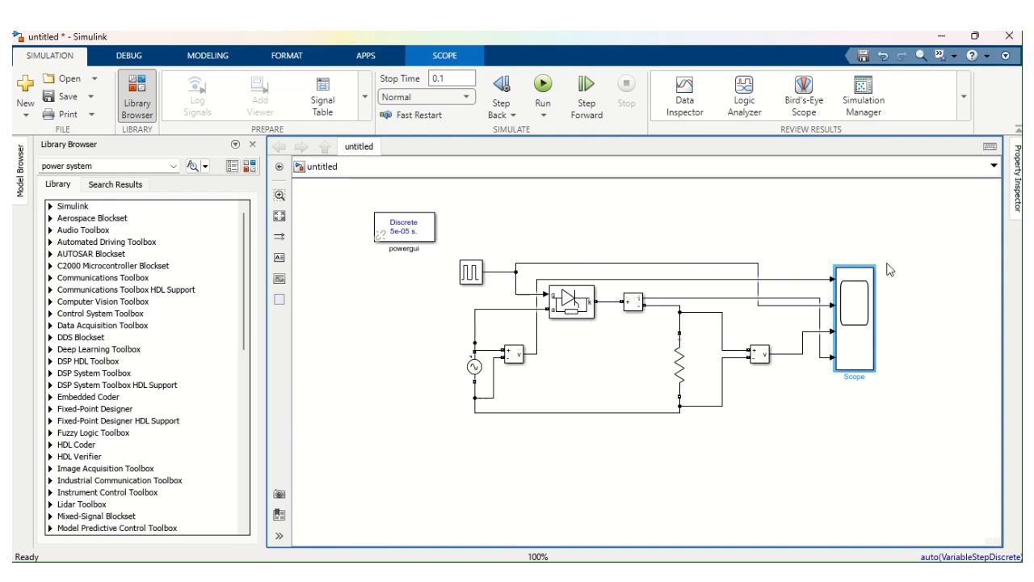
Set the load resistance of the Series RLC Branch to 2 ohms
{"action": "double_click", "coordinate": [683, 372]}
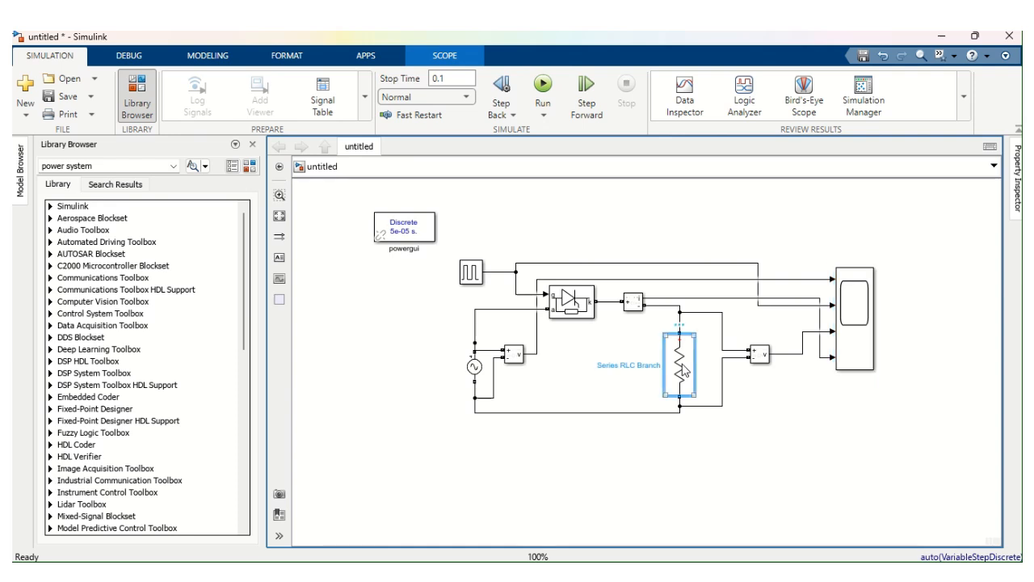
{"action": "double_click", "coordinate": [724, 393]}
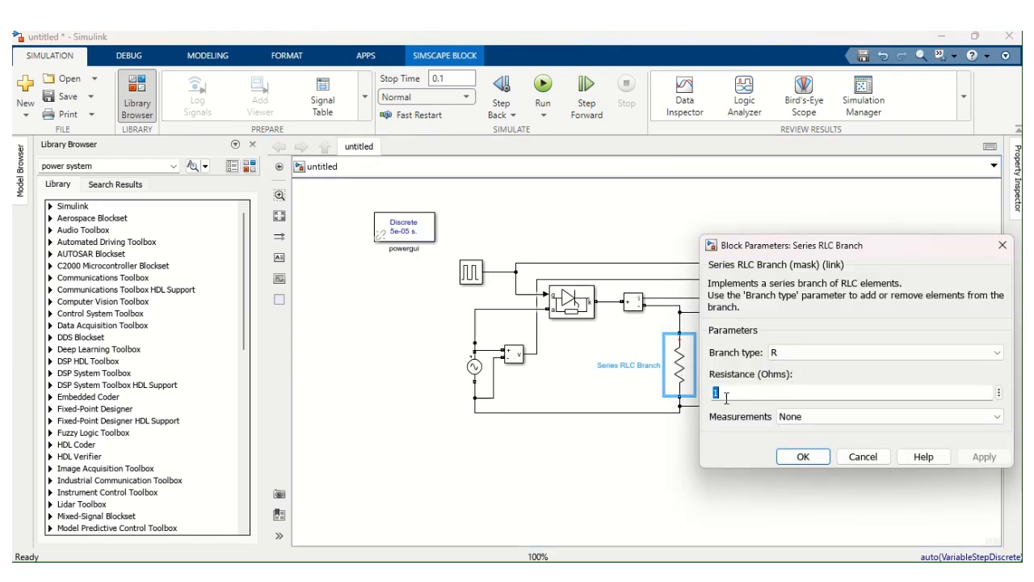
{"action": "type", "text": "2"}
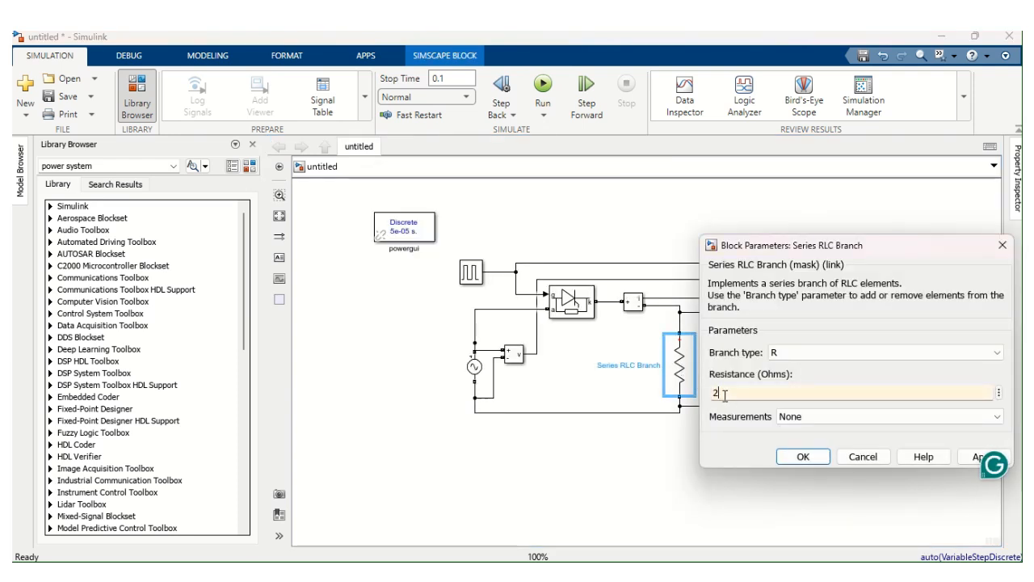
{"action": "left_click", "coordinate": [802, 457]}
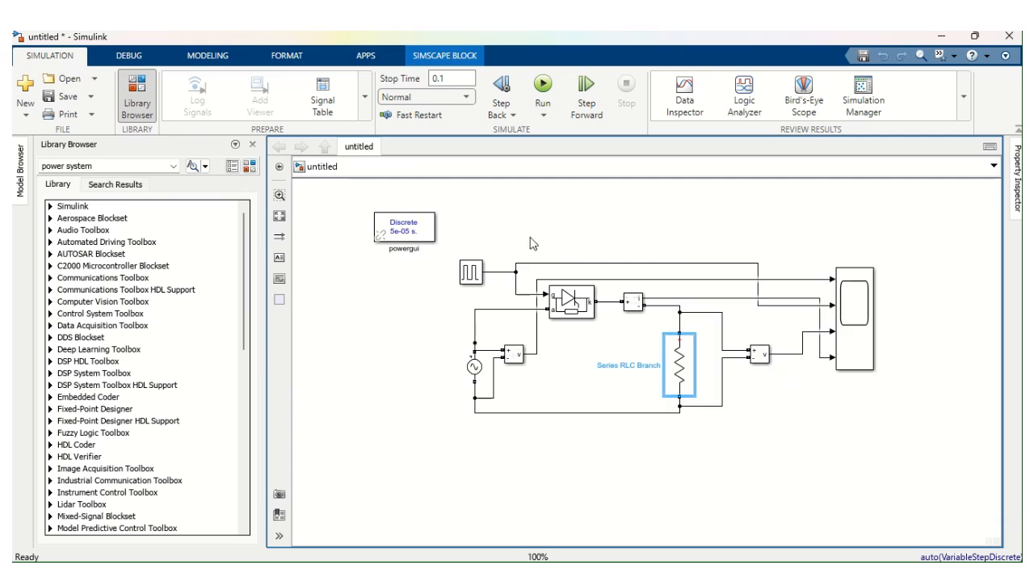
Rerun the simulation and examine the load current waveform on the Scope, closing the Scope window when done
{"action": "left_click", "coordinate": [543, 84]}
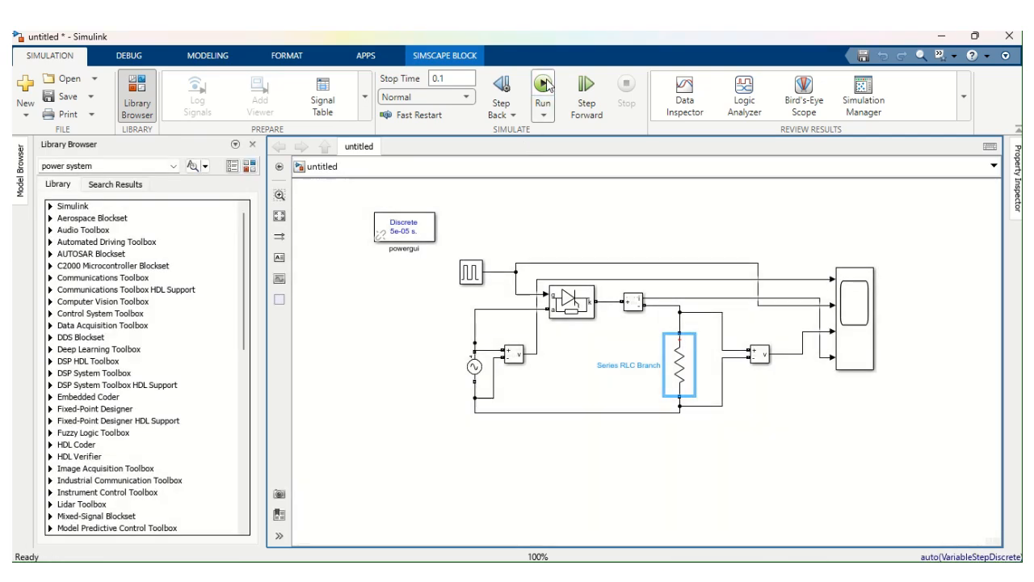
{"action": "left_click", "coordinate": [855, 322]}
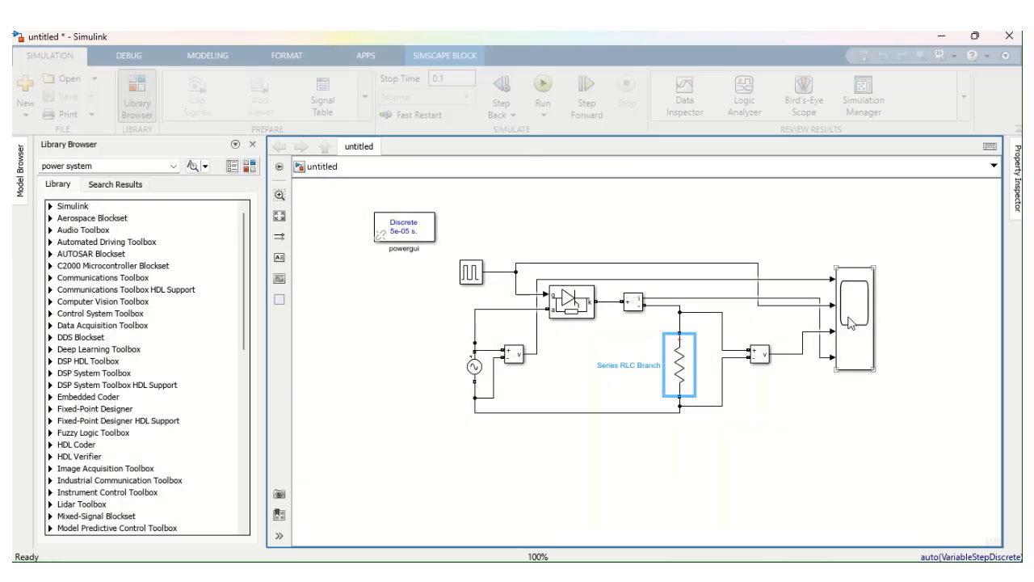
{"action": "double_click", "coordinate": [856, 321]}
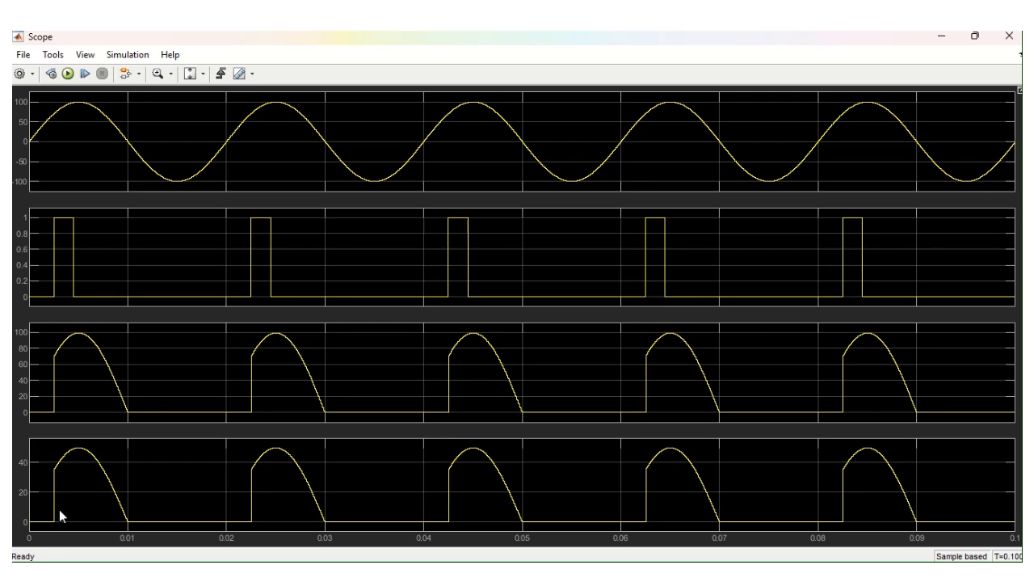
{"action": "left_click", "coordinate": [1008, 36]}
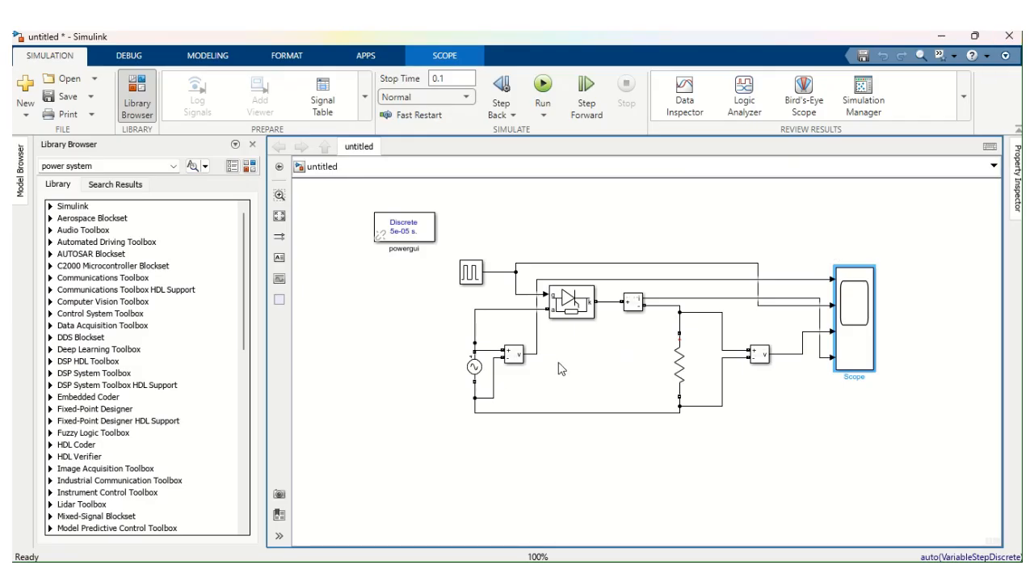
Set the Pulse Generator's phase delay to 90/(50*360) seconds for a 90-degree firing angle
{"action": "double_click", "coordinate": [472, 276]}
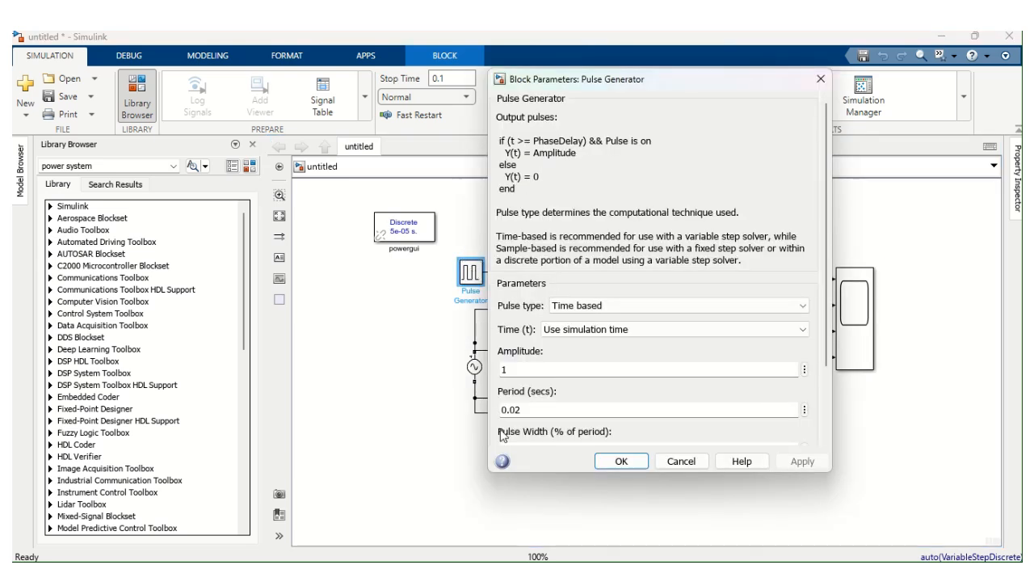
{"action": "scroll", "coordinate": [661, 331], "scroll_direction": "down", "scroll_amount": 1}
{"action": "scroll", "coordinate": [661, 331], "scroll_direction": "up", "scroll_amount": 1}
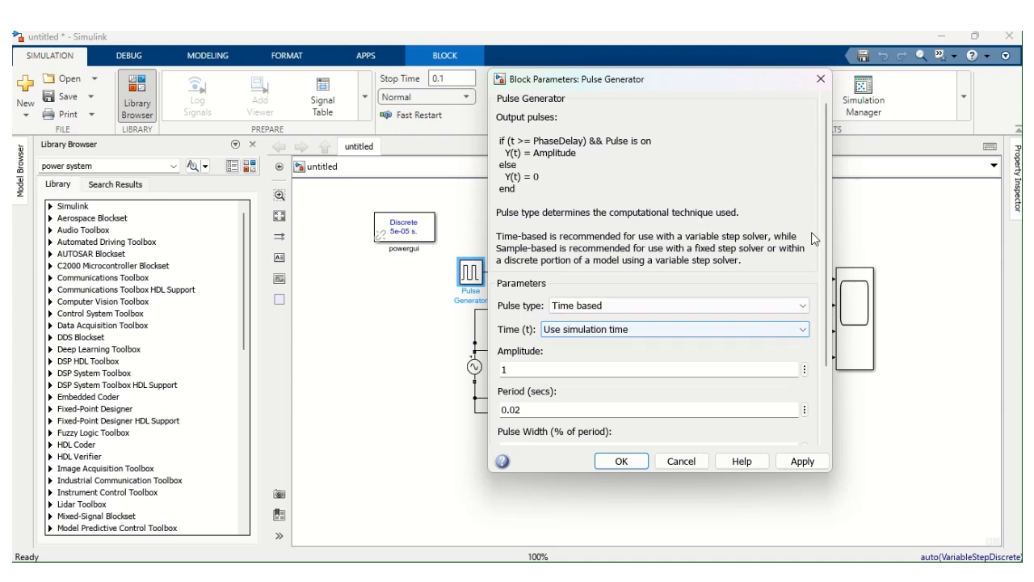
{"action": "scroll", "coordinate": [565, 363], "scroll_direction": "down", "scroll_amount": 4}
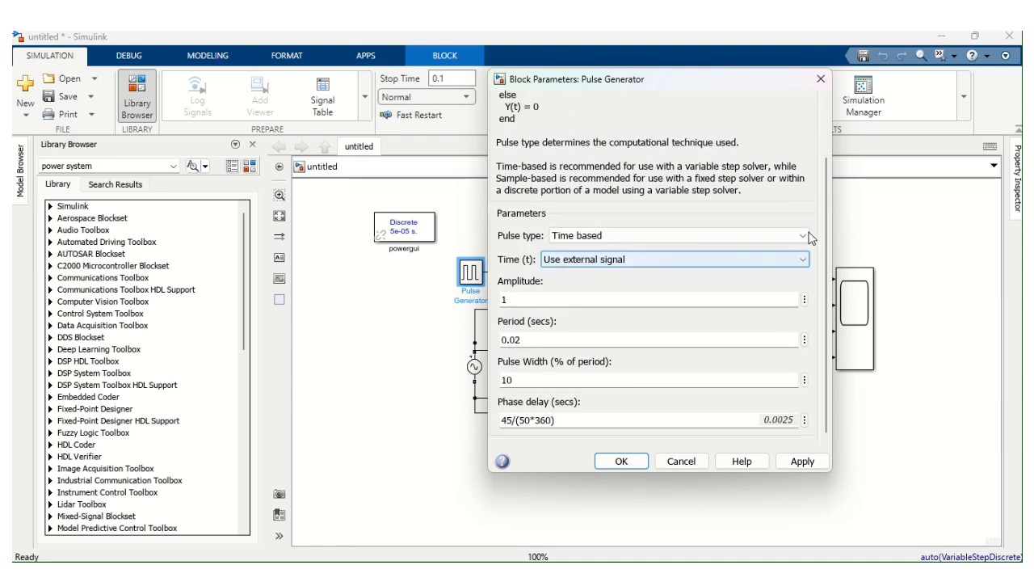
{"action": "left_click", "coordinate": [511, 421]}
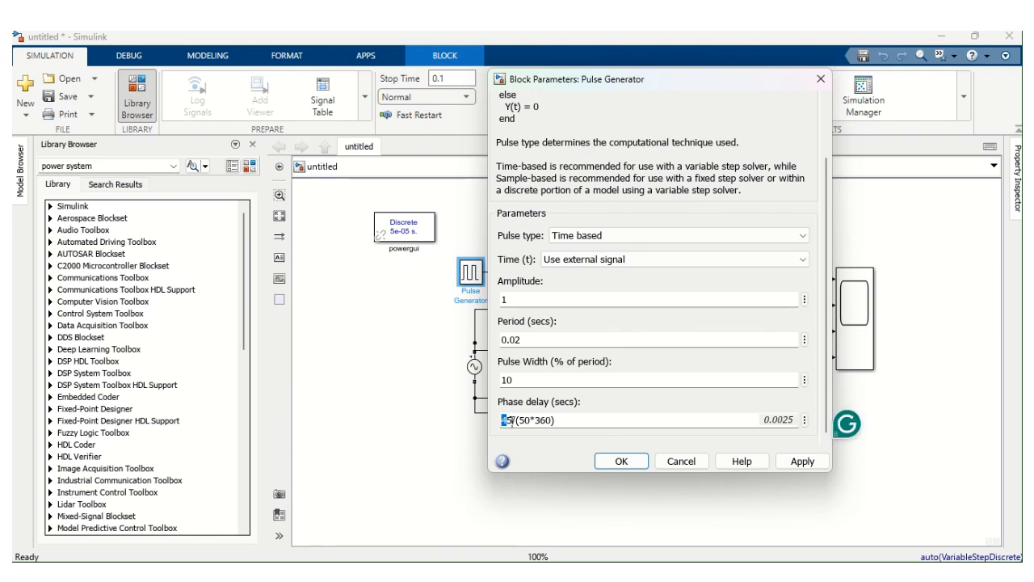
{"action": "double_click", "coordinate": [509, 420]}
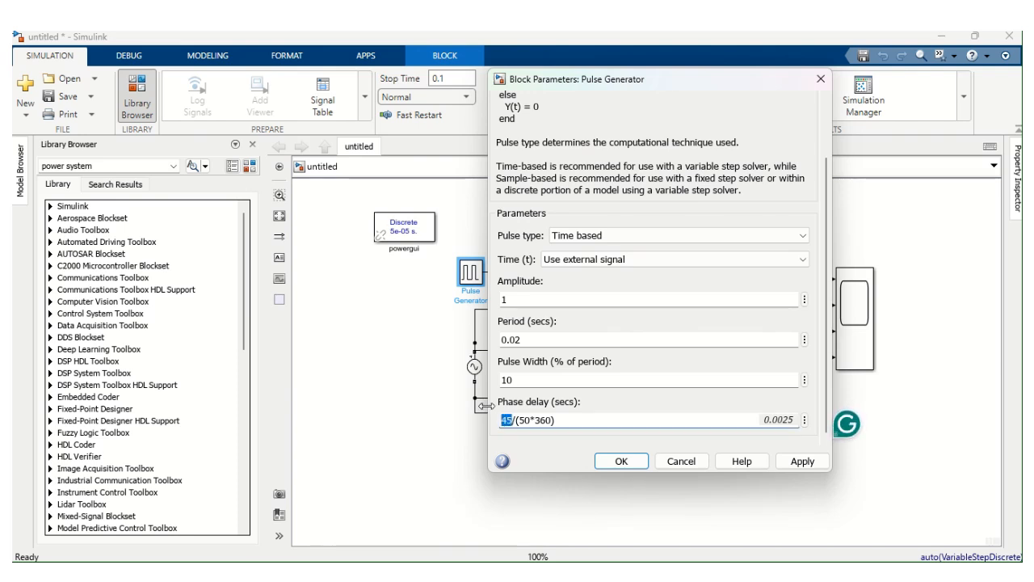
{"action": "type", "text": "90"}
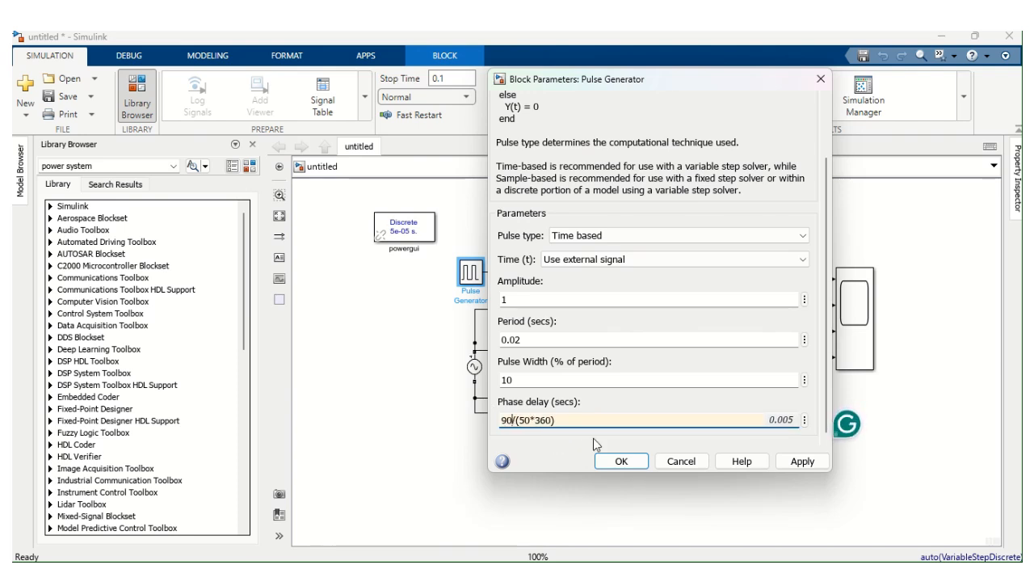
{"action": "left_click", "coordinate": [796, 461]}
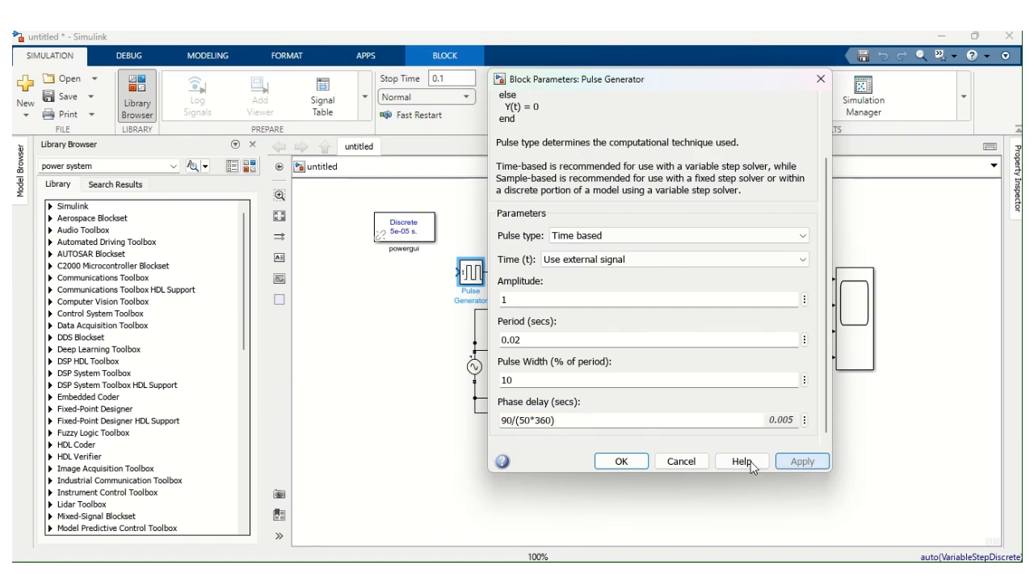
{"action": "left_click", "coordinate": [621, 461]}
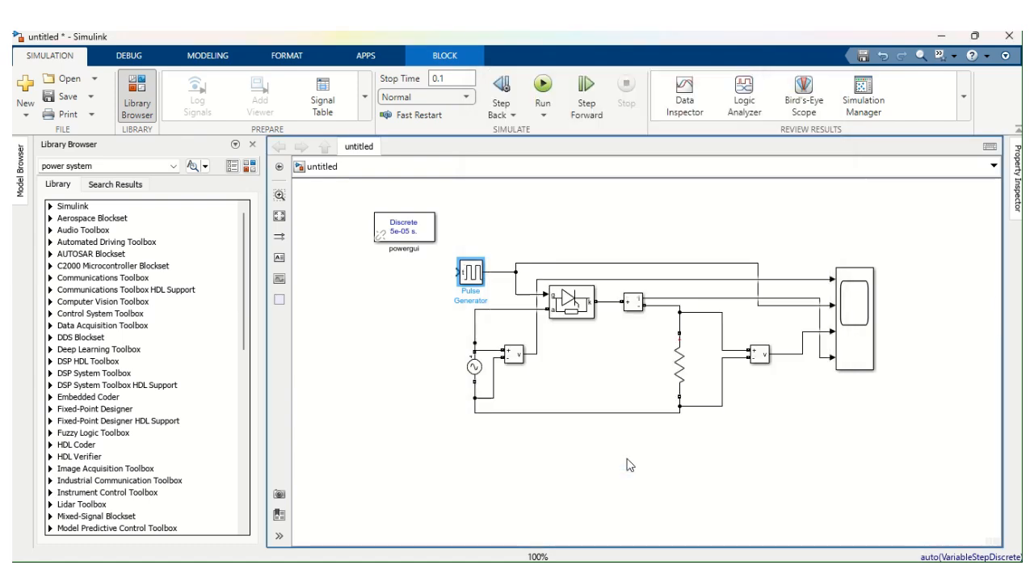
Run the simulation and check the gate pulse and load waveforms on the Scope, closing the Scope window when done
{"action": "left_click", "coordinate": [543, 86]}
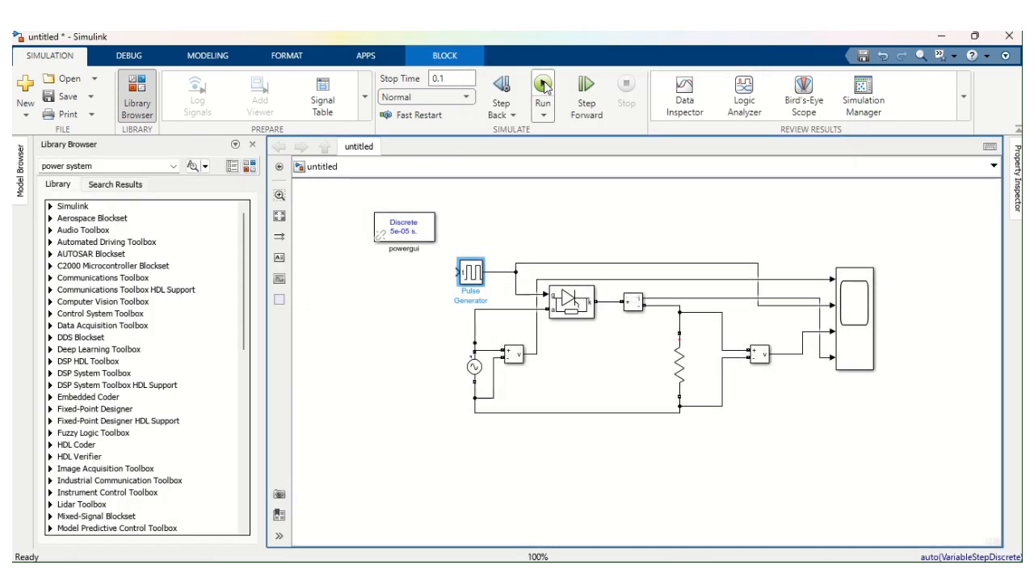
{"action": "double_click", "coordinate": [853, 311]}
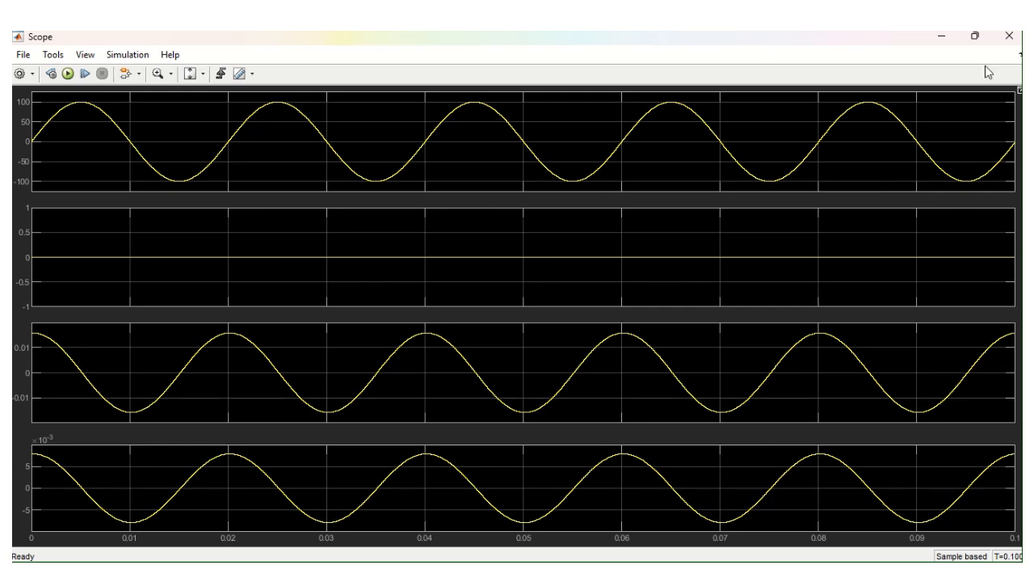
{"action": "left_click", "coordinate": [1008, 35]}
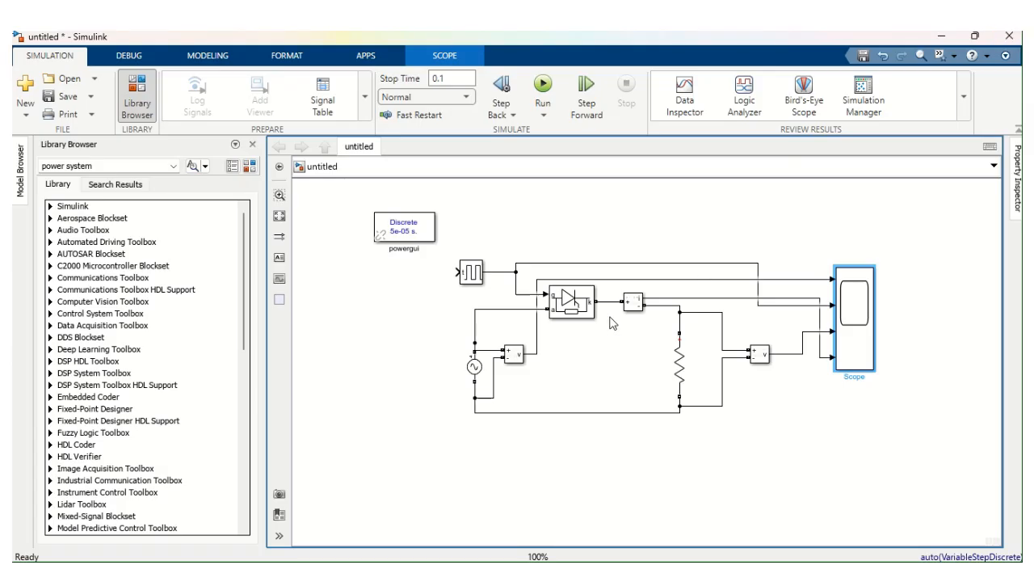
Set the Pulse Generator's time source to Use simulation time
{"action": "double_click", "coordinate": [472, 275]}
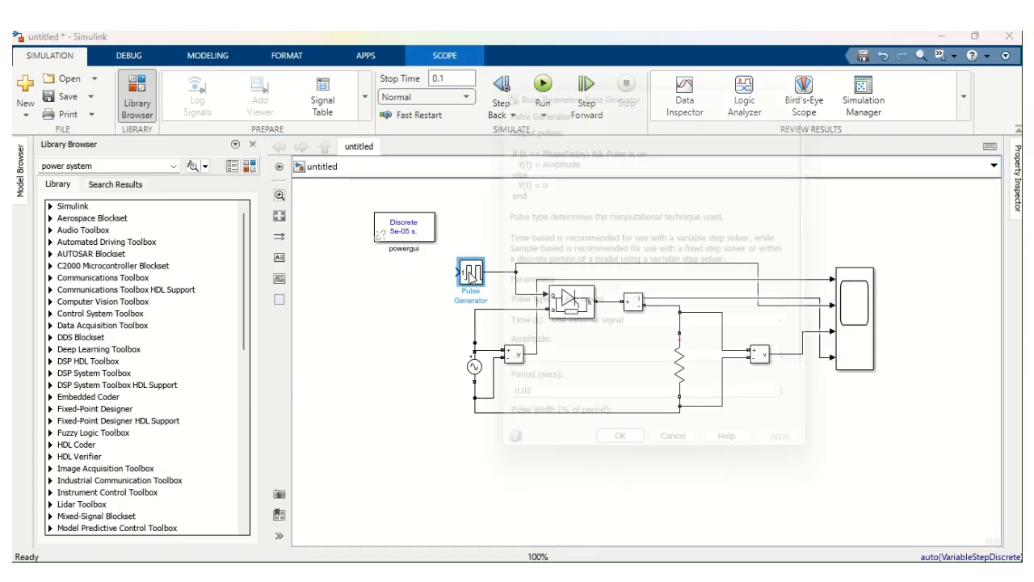
{"action": "left_click", "coordinate": [618, 329]}
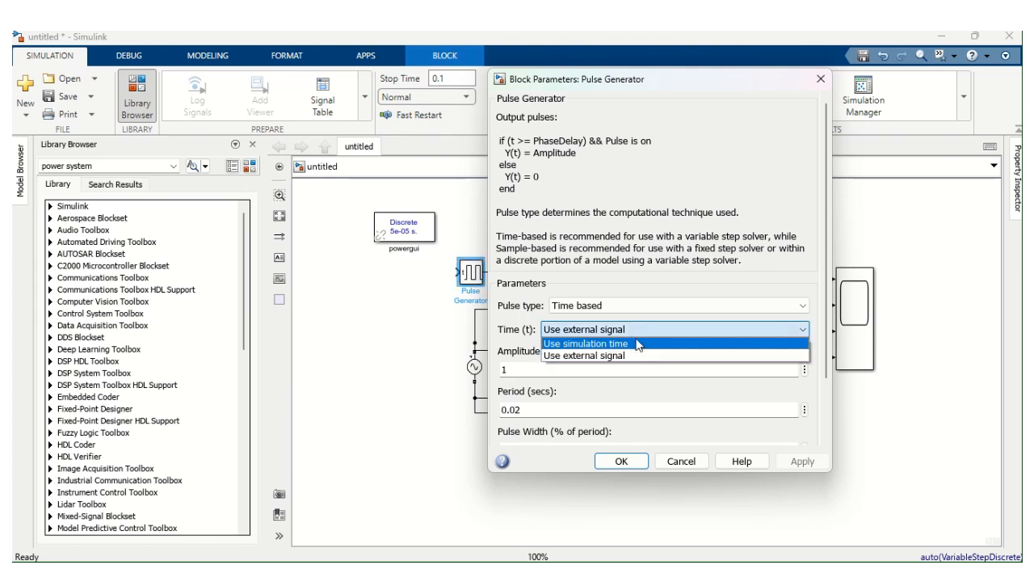
{"action": "left_click", "coordinate": [638, 343]}
{"action": "left_click", "coordinate": [806, 462]}
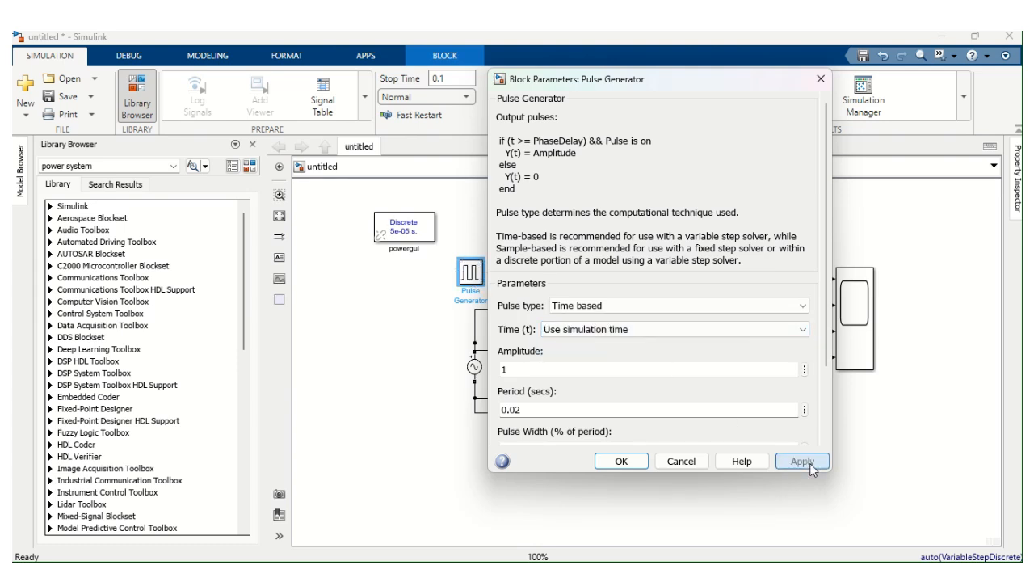
{"action": "left_click", "coordinate": [624, 462]}
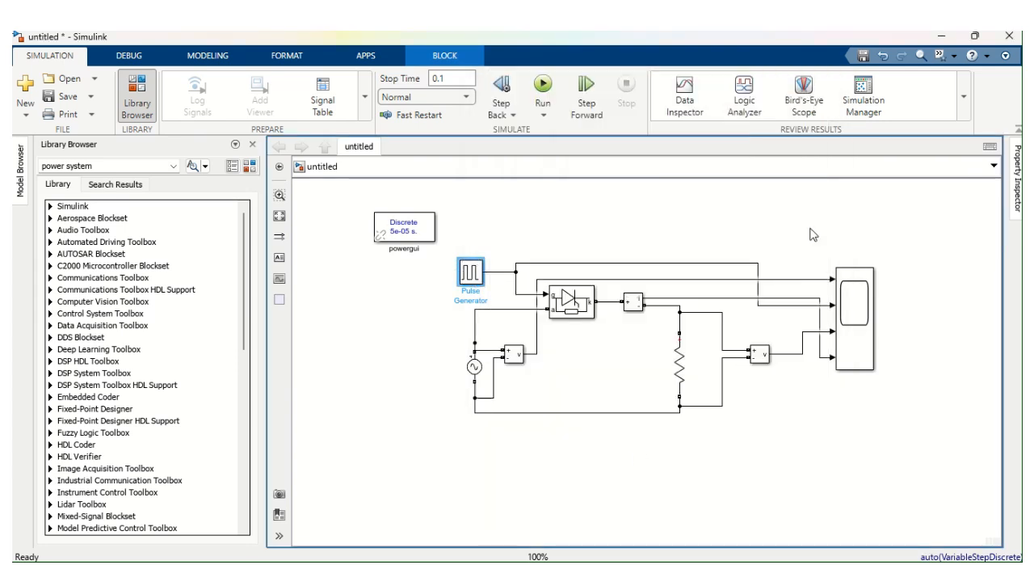
Rerun the simulation and examine the source voltage, gate pulse, load voltage and load current for the 90-degree firing angle, closing the Scope when done
{"action": "left_click", "coordinate": [557, 101]}
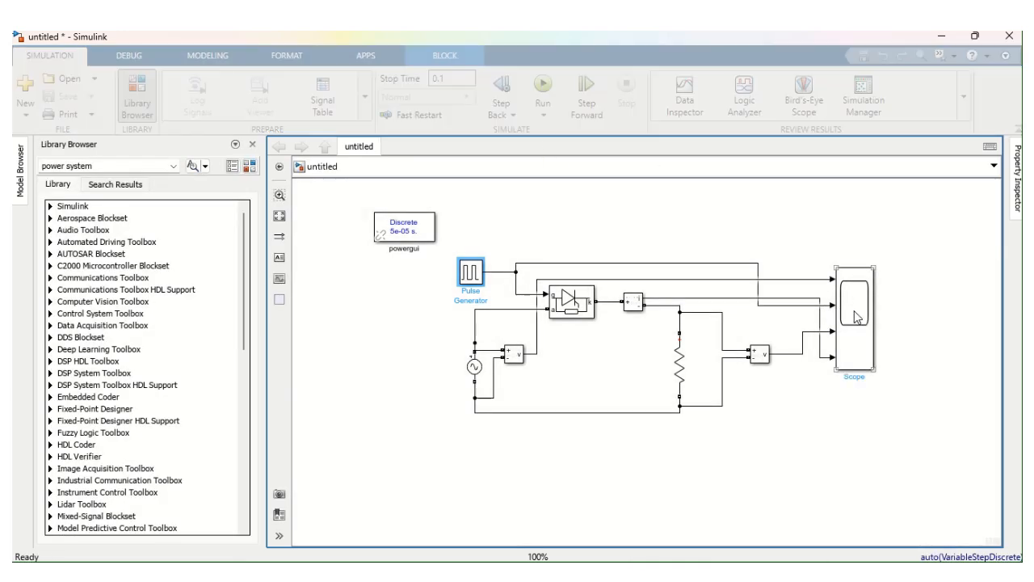
{"action": "double_click", "coordinate": [856, 316]}
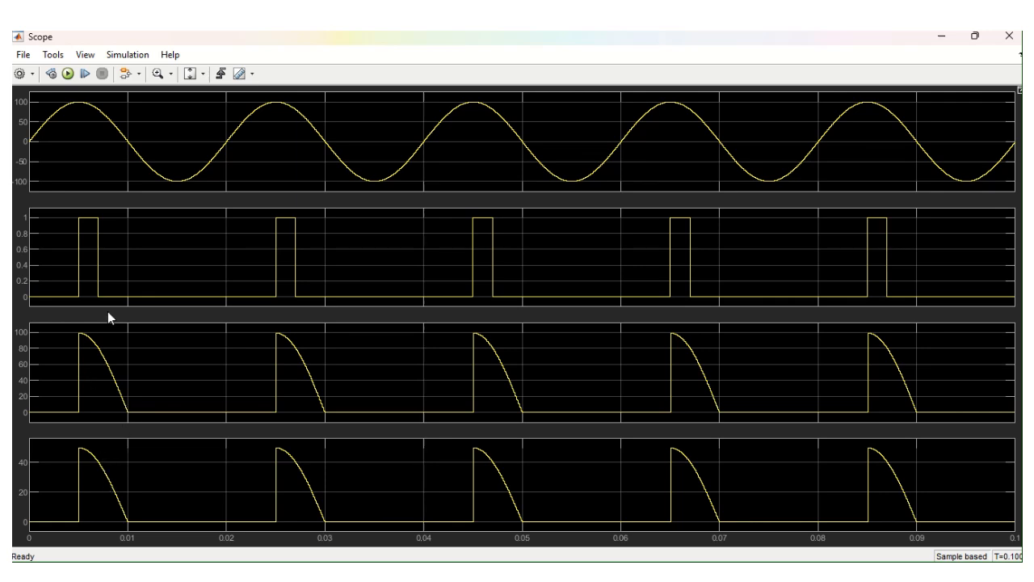
{"action": "left_click", "coordinate": [1010, 37]}
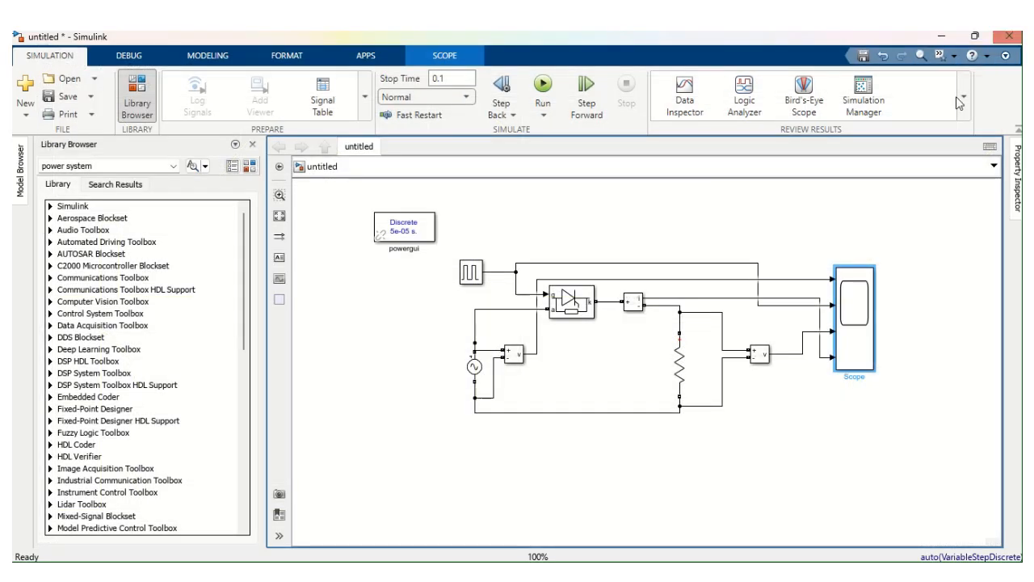
{"action": "mouse_move", "coordinate": [432, 37]}
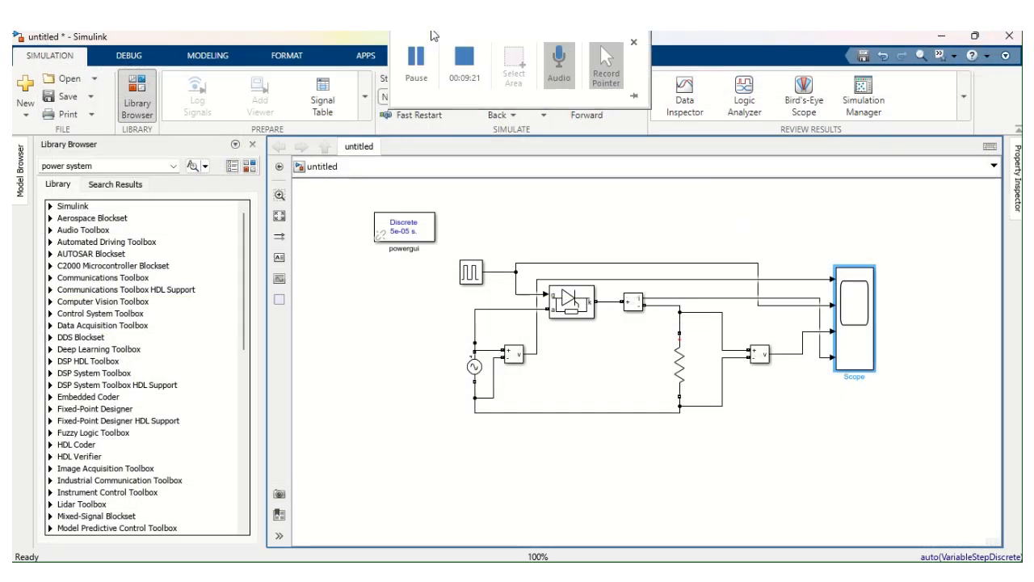